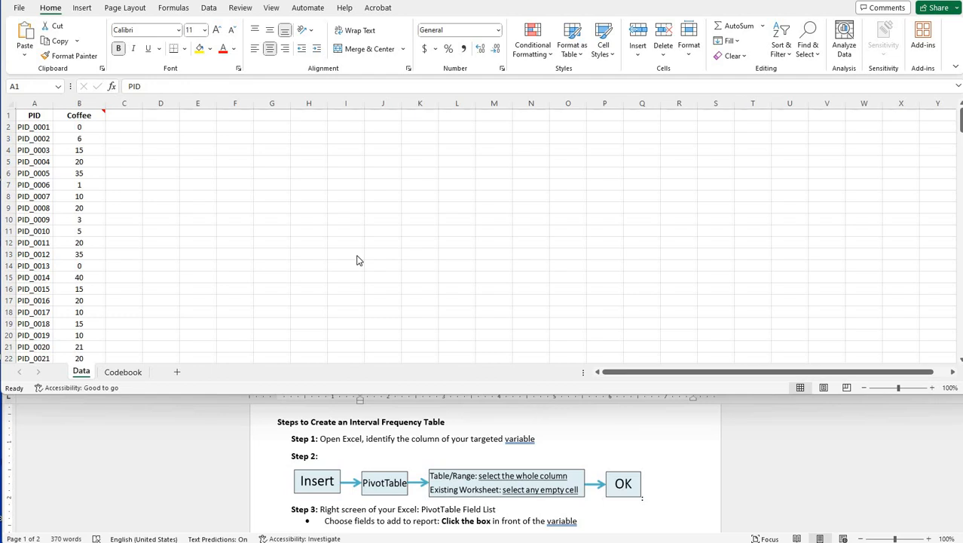
- Examine the Coffee variable in the Data sheet and its description in the Codebook sheet
click(73, 116)
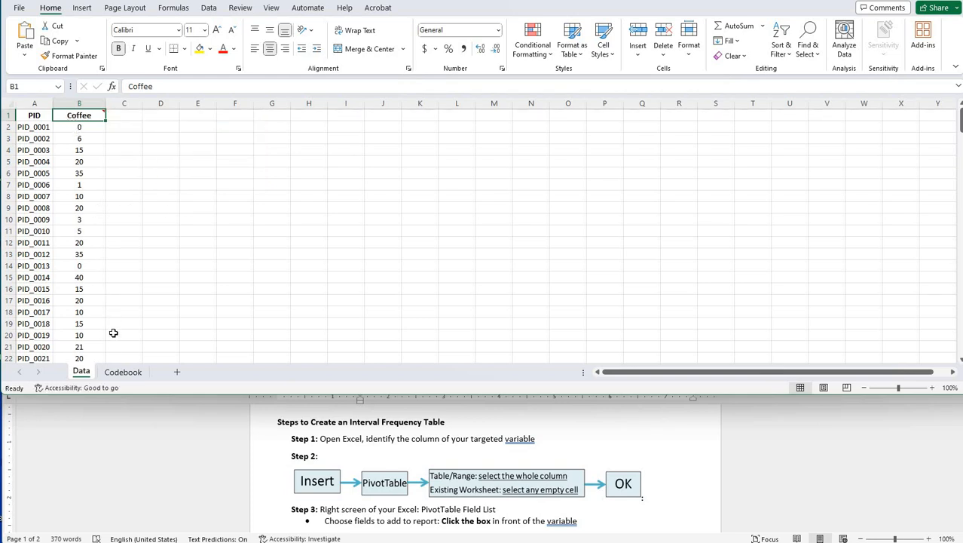
click(123, 372)
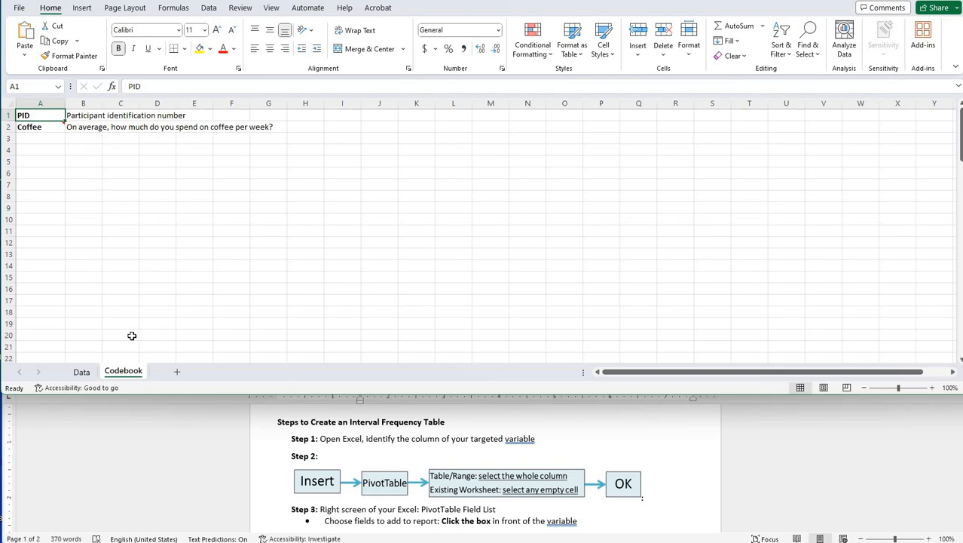
click(81, 373)
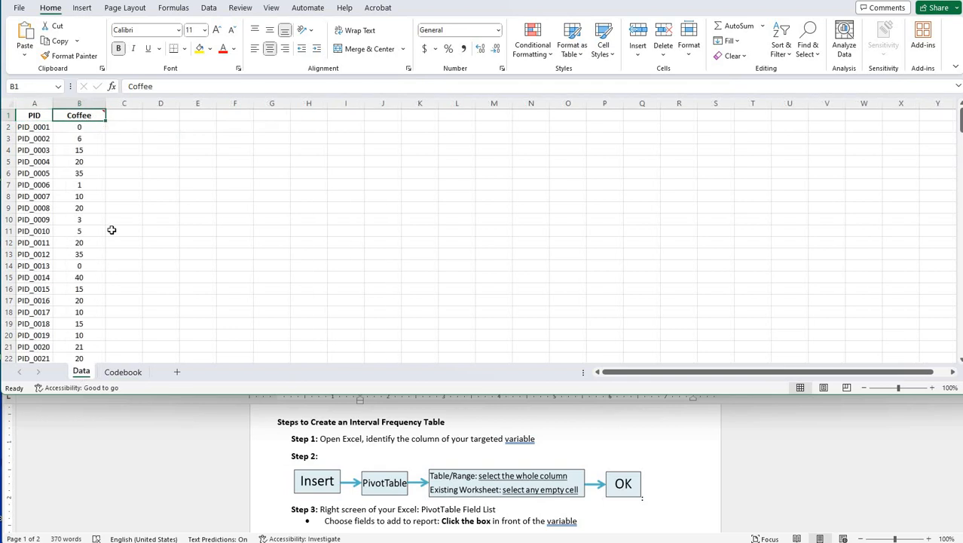
click(82, 186)
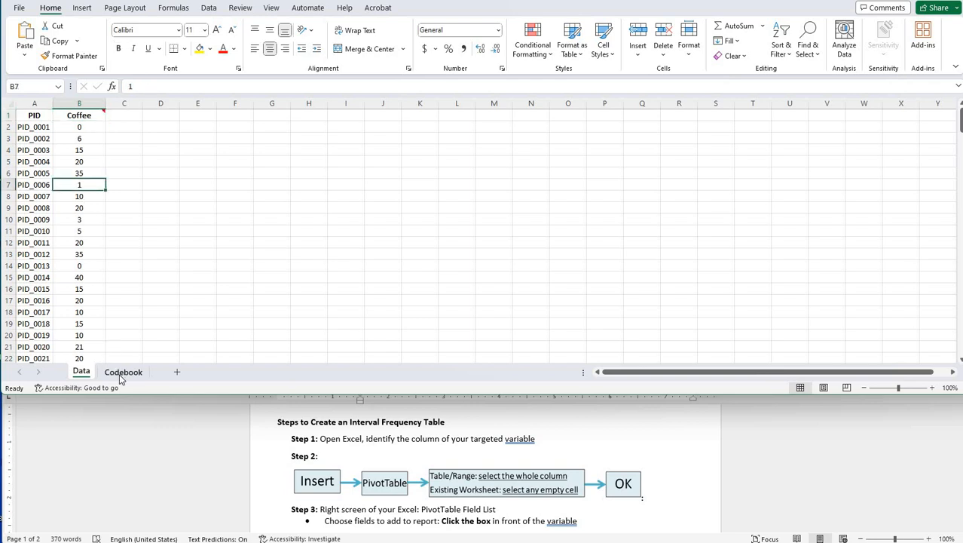
click(121, 374)
click(81, 371)
click(81, 208)
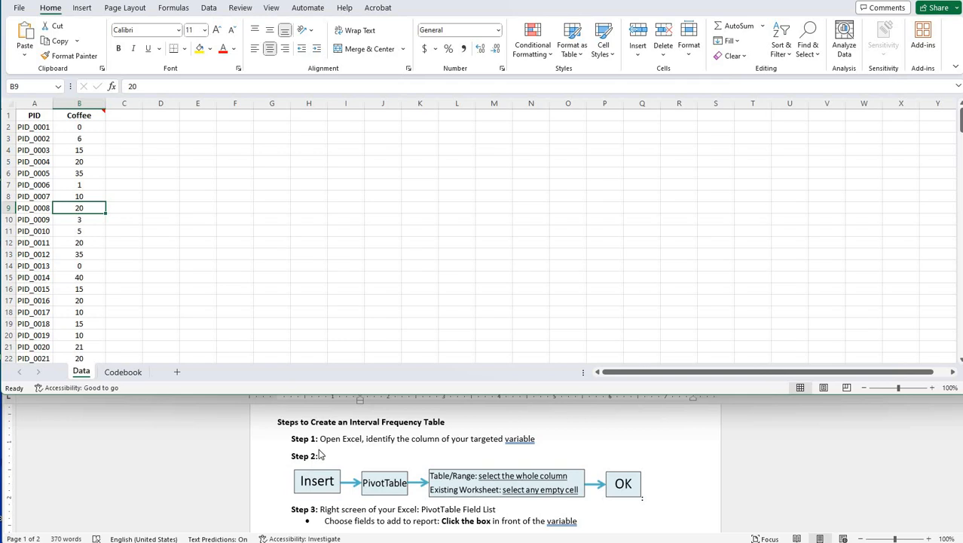
- Insert a PivotTable based on all of column B, placed in the existing Data worksheet at cell G2
scroll(320, 455, down, 1)
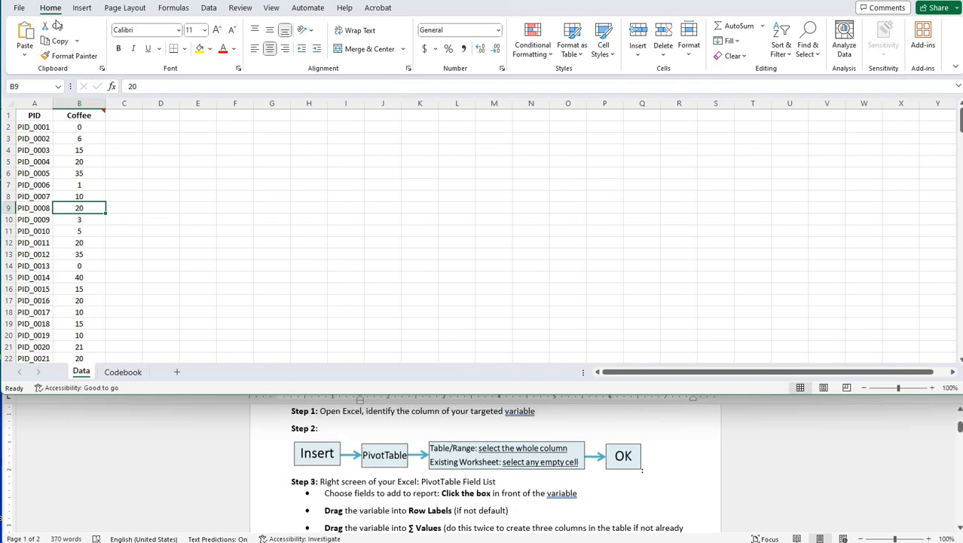
click(80, 10)
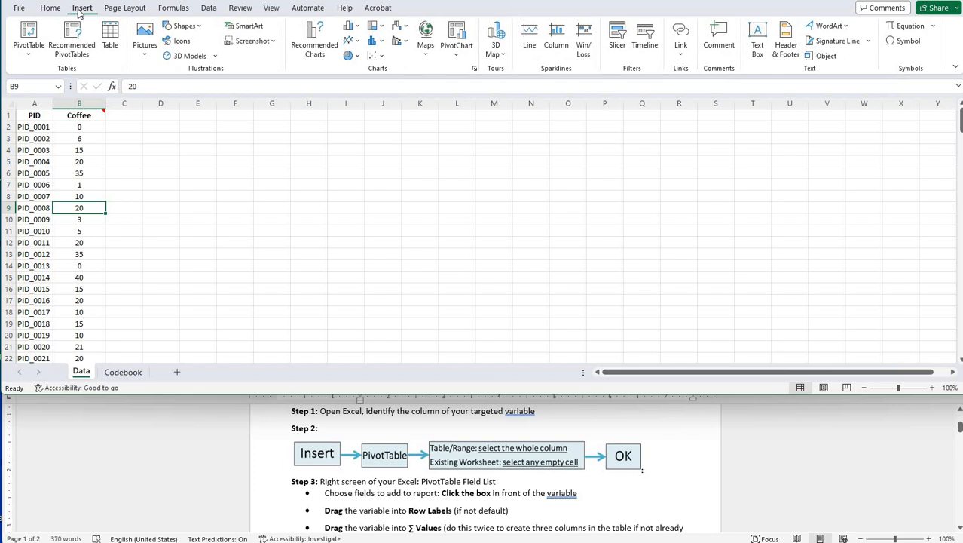
click(30, 39)
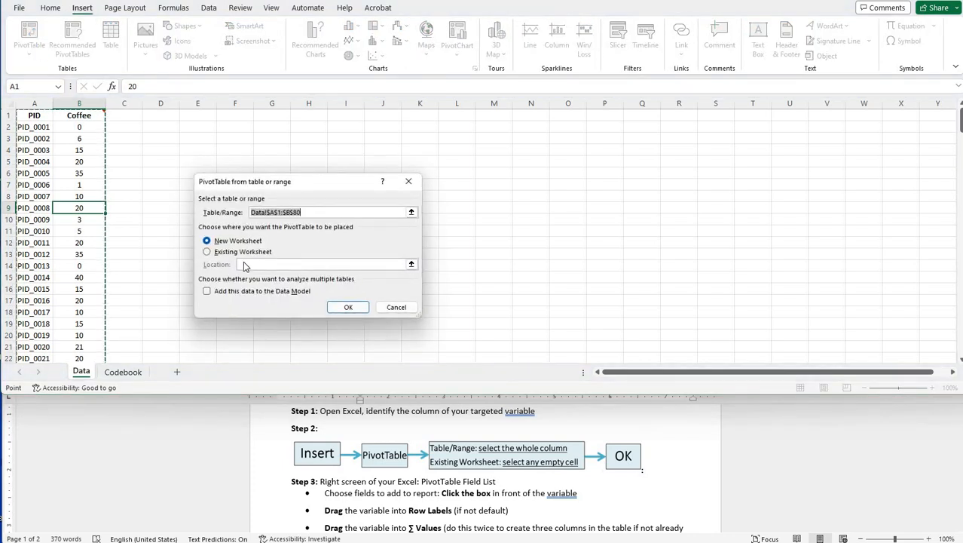
click(276, 212)
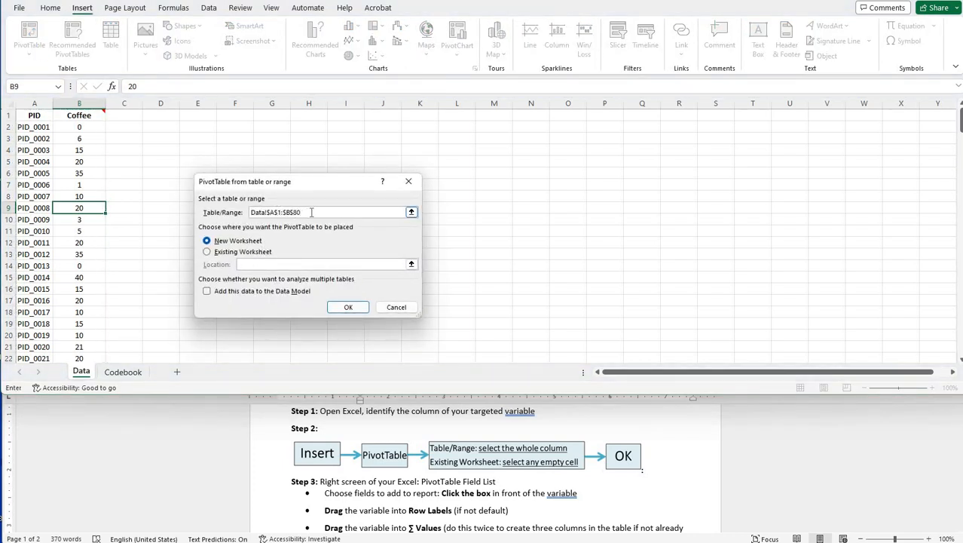
drag(311, 212, 249, 213)
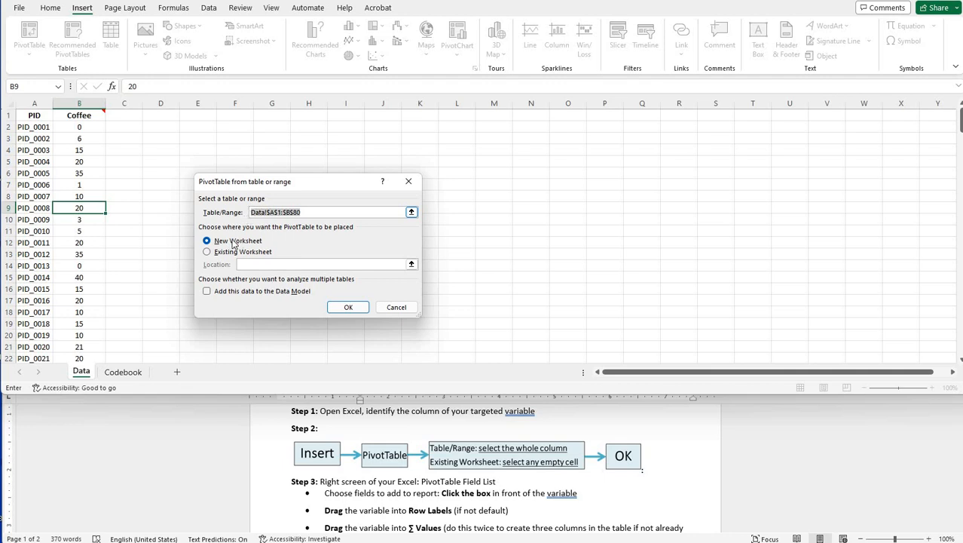
click(77, 103)
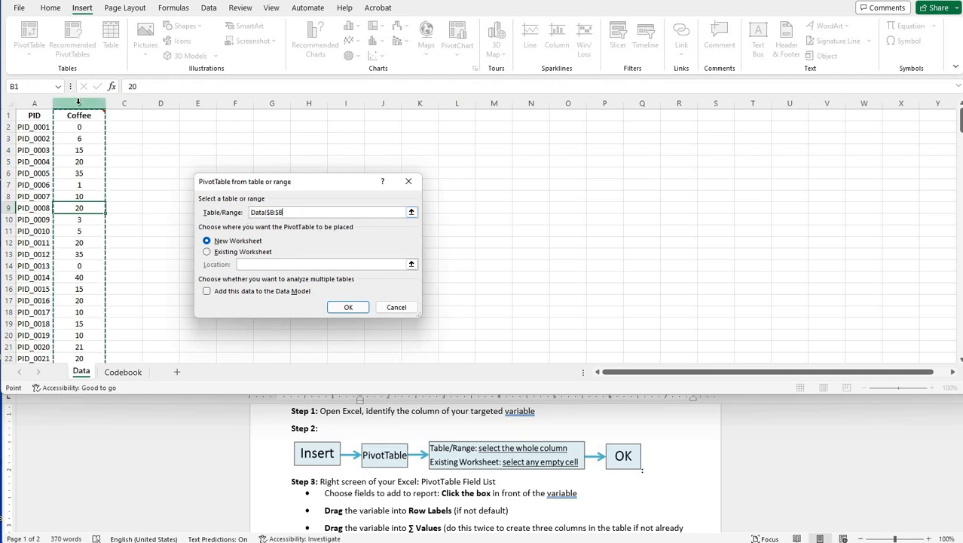
click(207, 254)
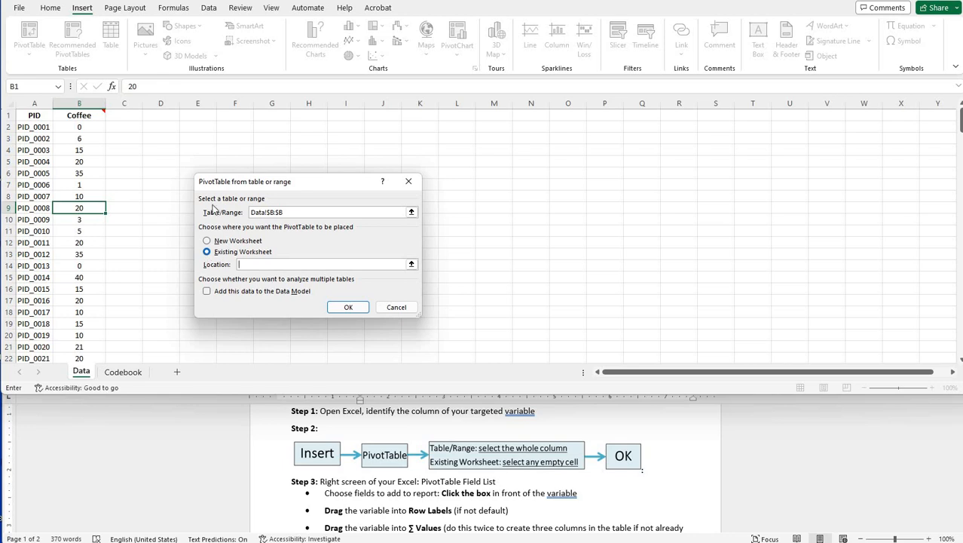
click(262, 130)
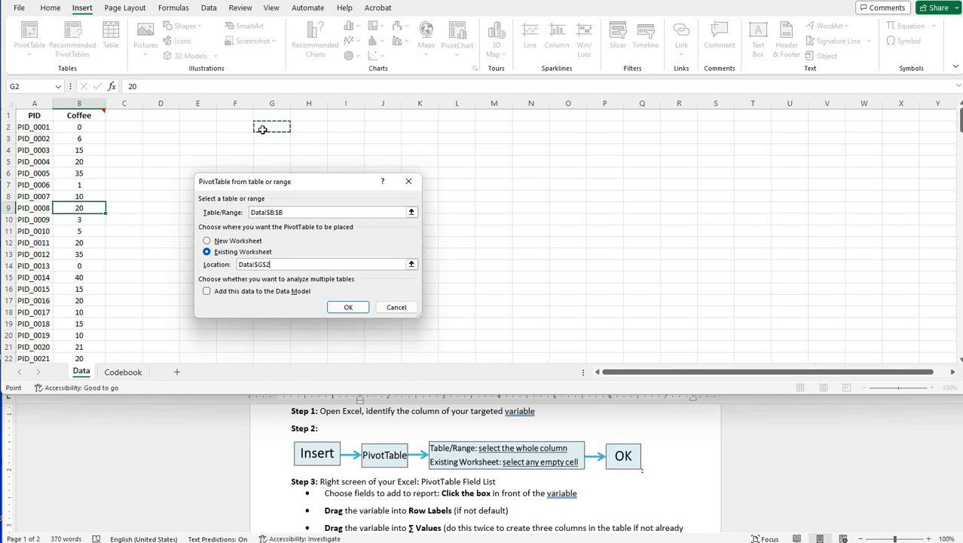
click(346, 307)
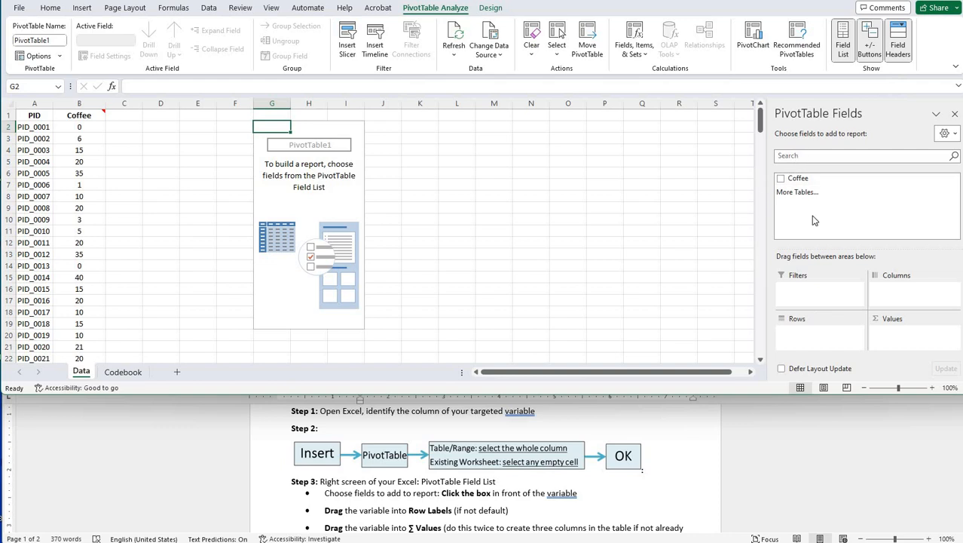
- Add the Coffee field to the PivotTable once as Rows and twice as Values
click(494, 494)
scroll(390, 456, down, 2)
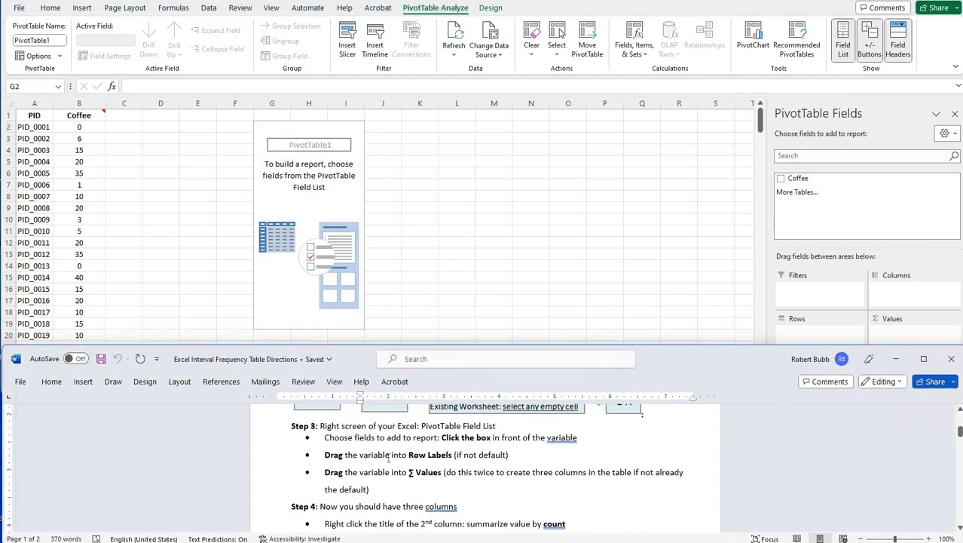
click(780, 181)
click(780, 181)
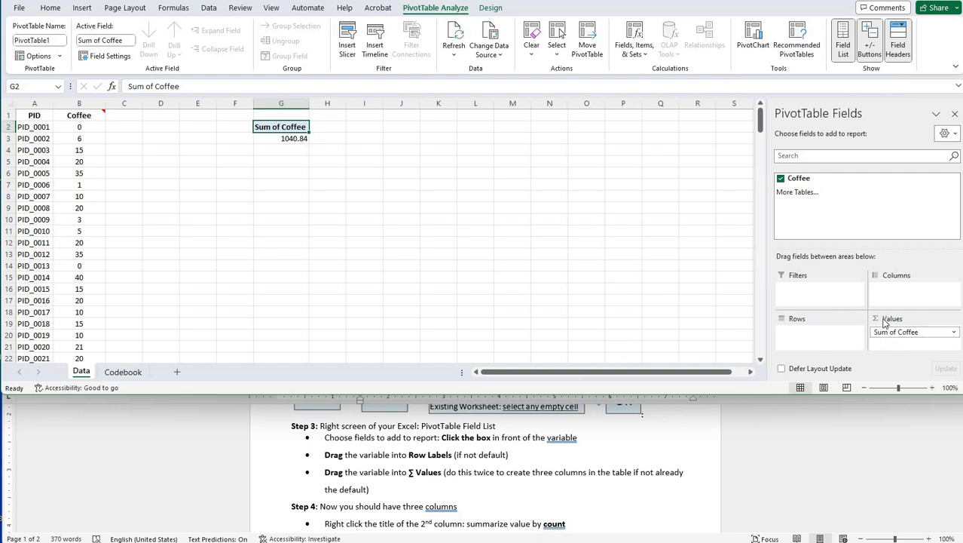
drag(801, 184, 820, 335)
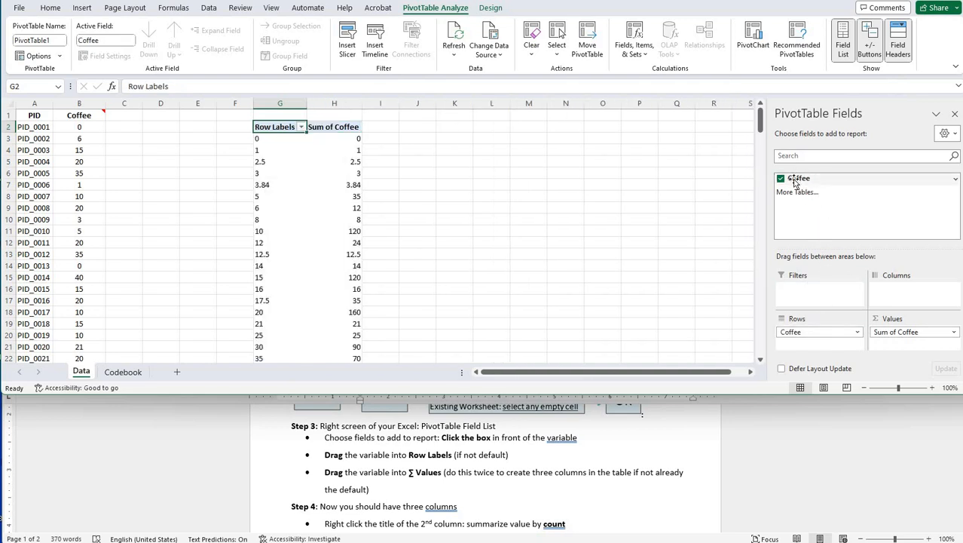
drag(794, 183, 895, 344)
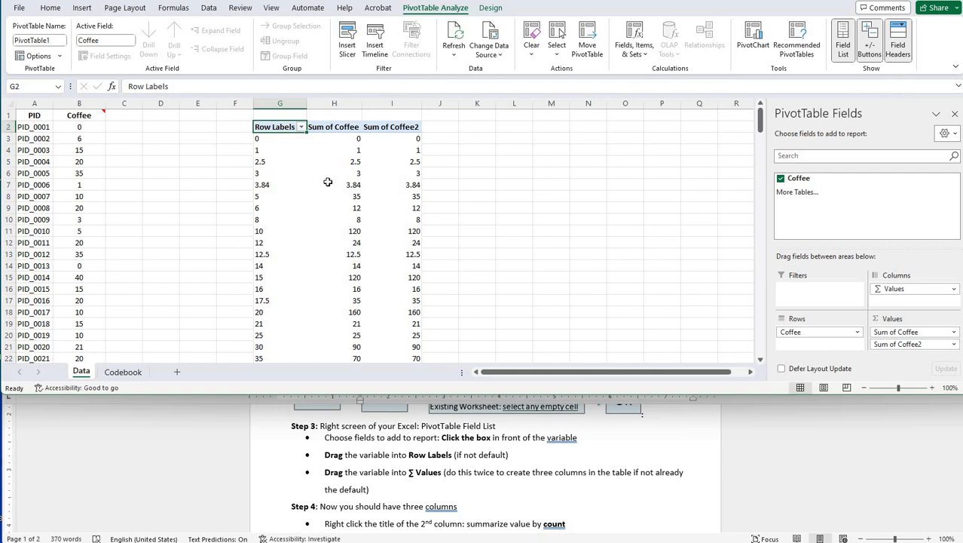
- Summarize the PivotTable's second column, Sum of Coffee, by Count
scroll(391, 474, down, 1)
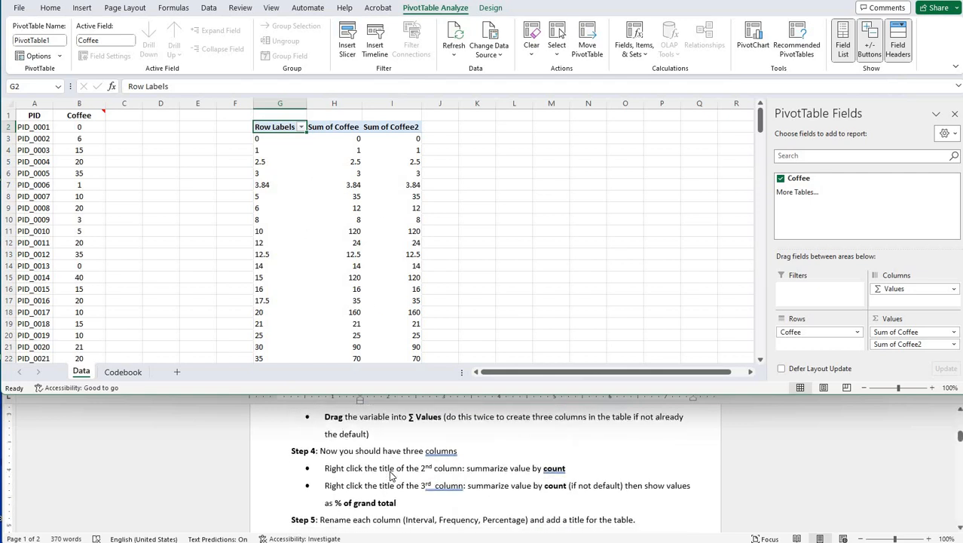
scroll(392, 475, down, 1)
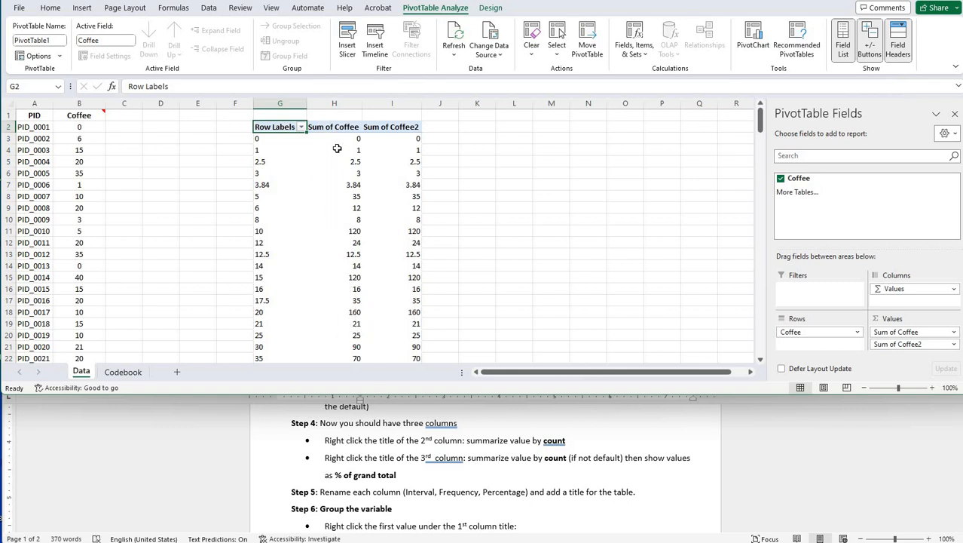
click(322, 126)
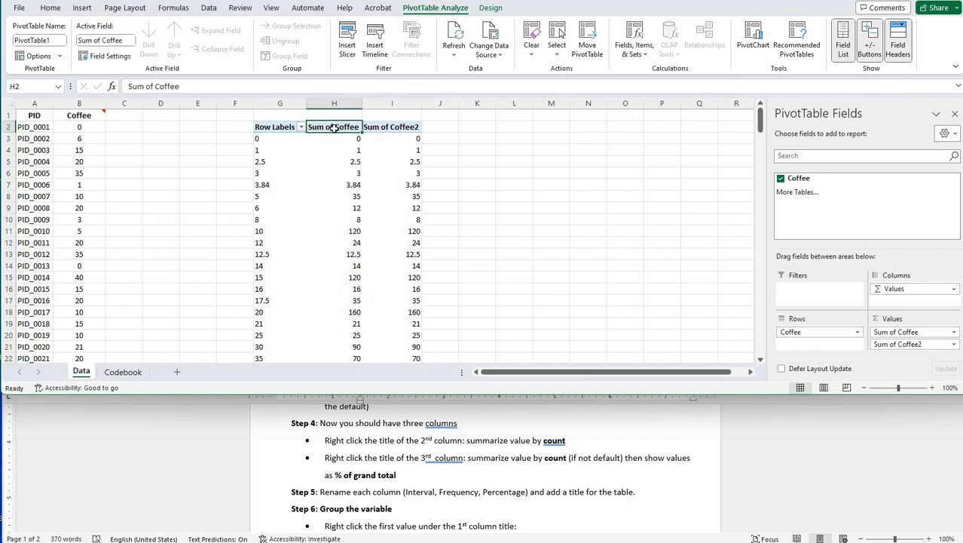
right_click(337, 132)
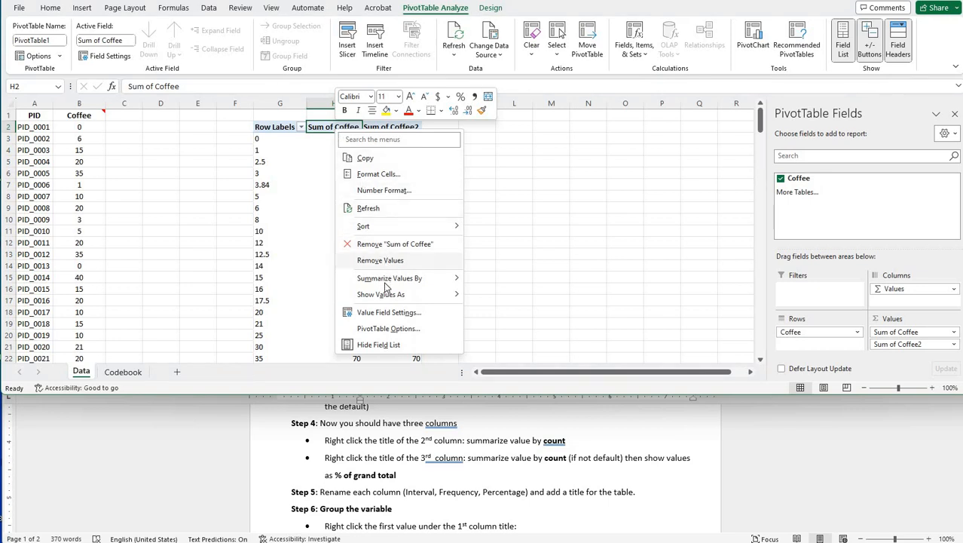
mouse_move(386, 280)
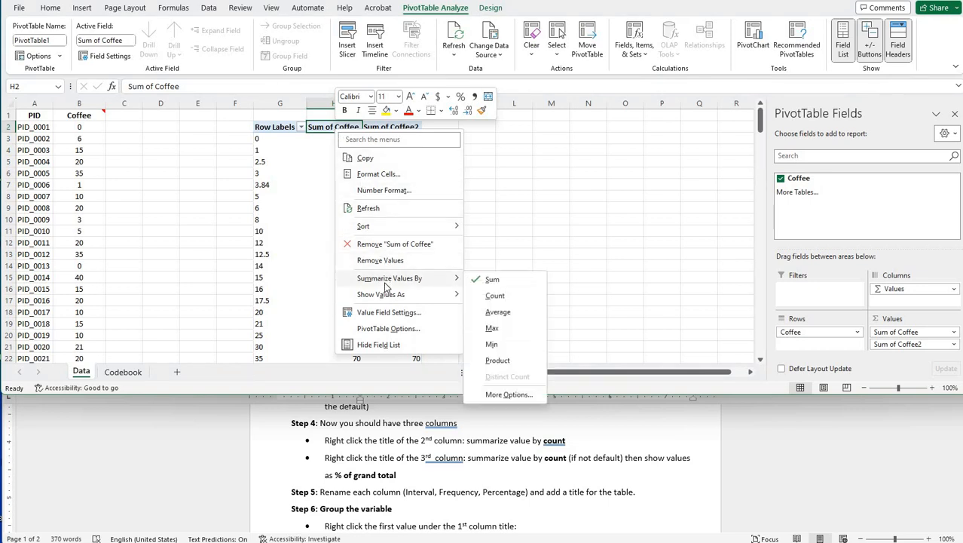
click(495, 295)
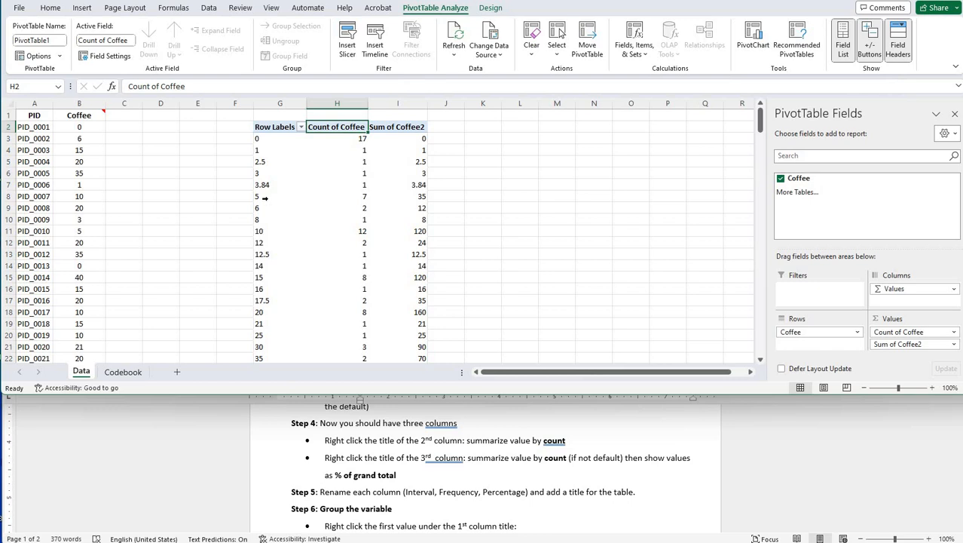
- Summarize the PivotTable's third column, Sum of Coffee2, by Count and show its values as % of Grand Total
mouse_move(342, 200)
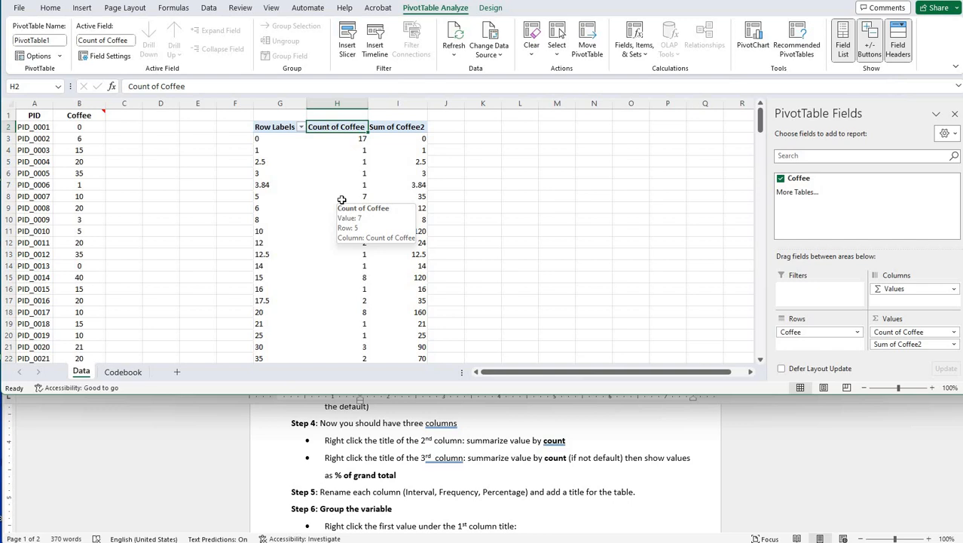
mouse_move(399, 228)
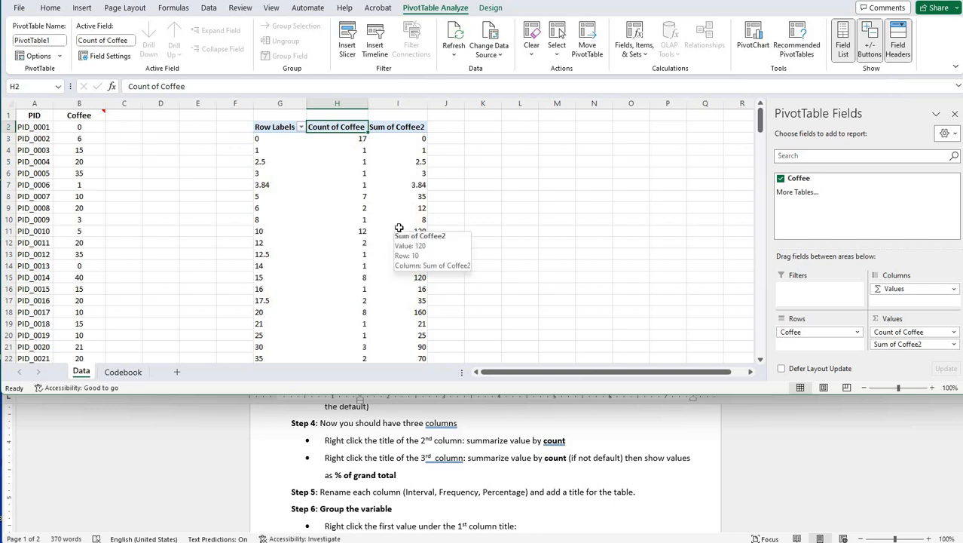
click(395, 129)
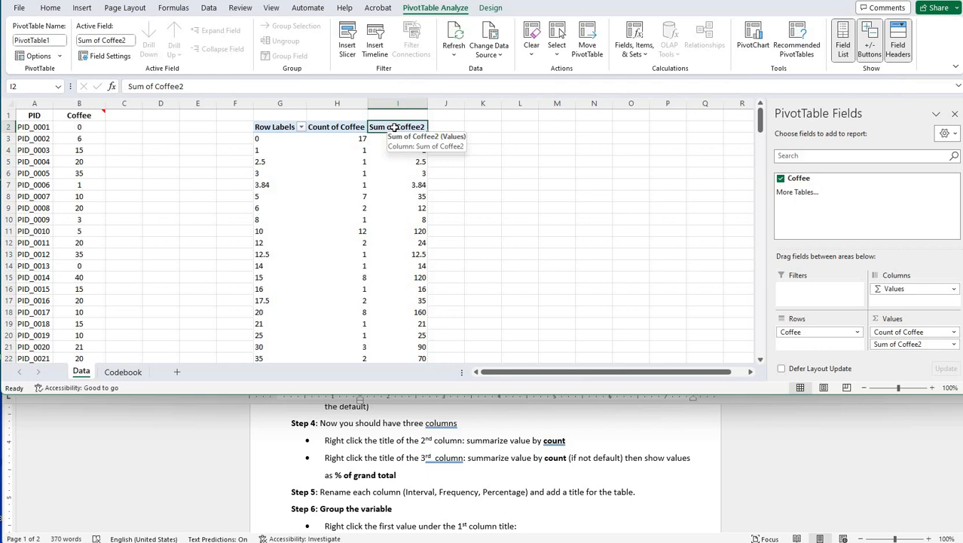
right_click(393, 128)
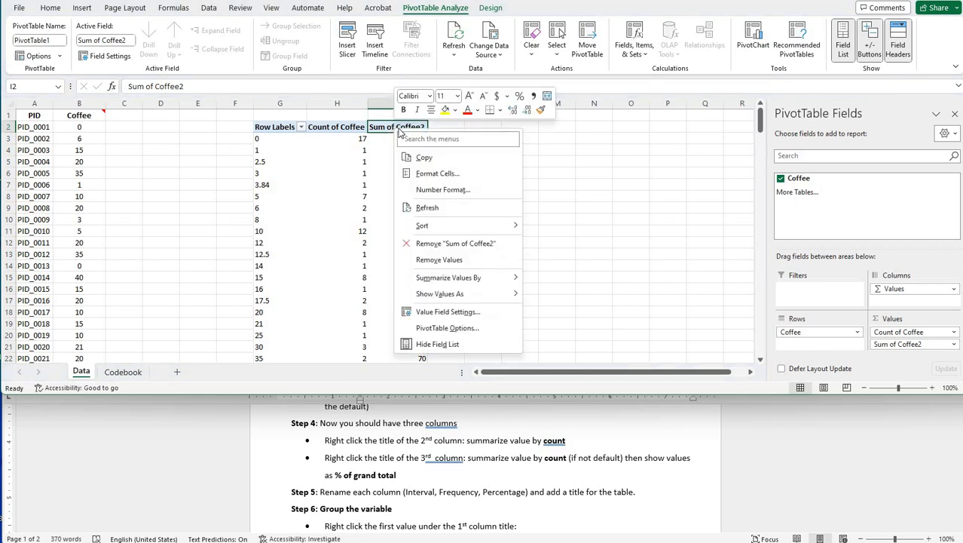
mouse_move(513, 278)
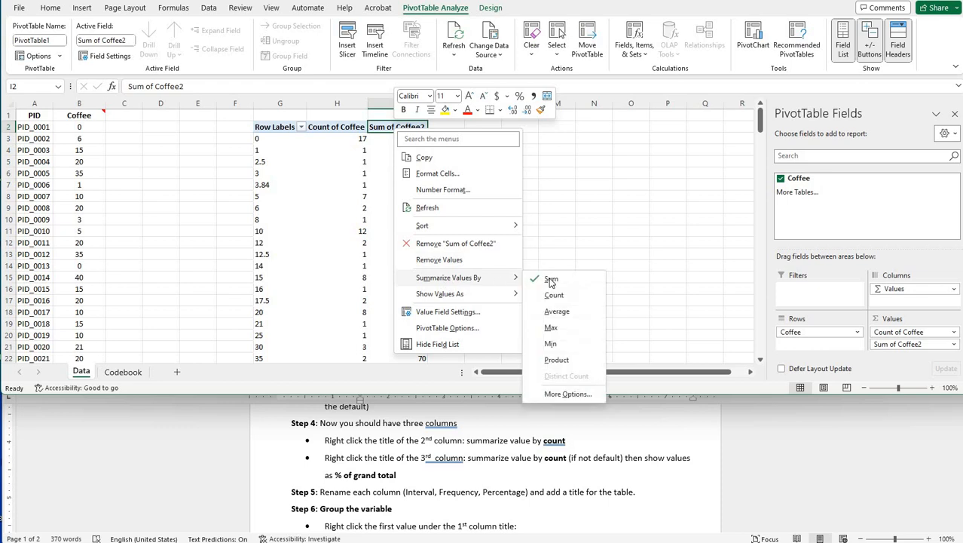
click(552, 294)
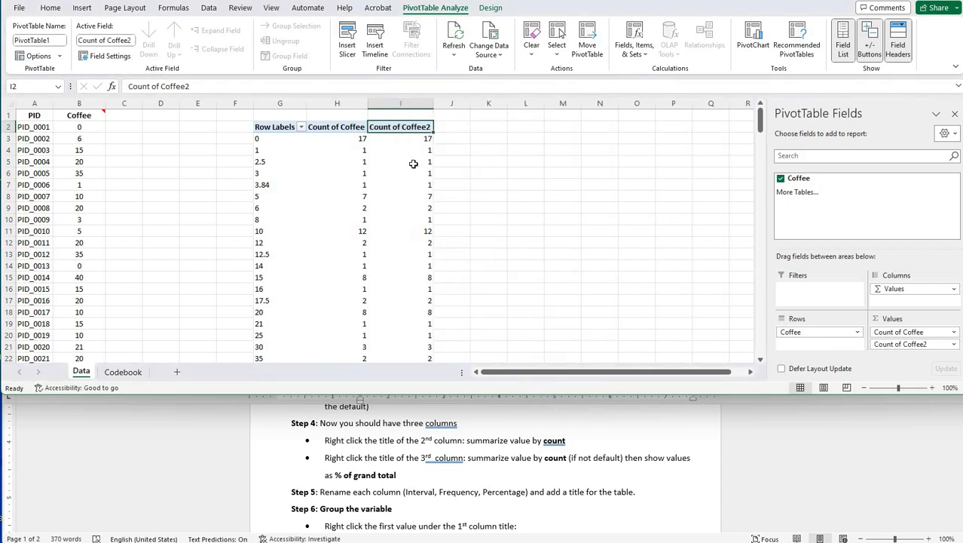
right_click(392, 130)
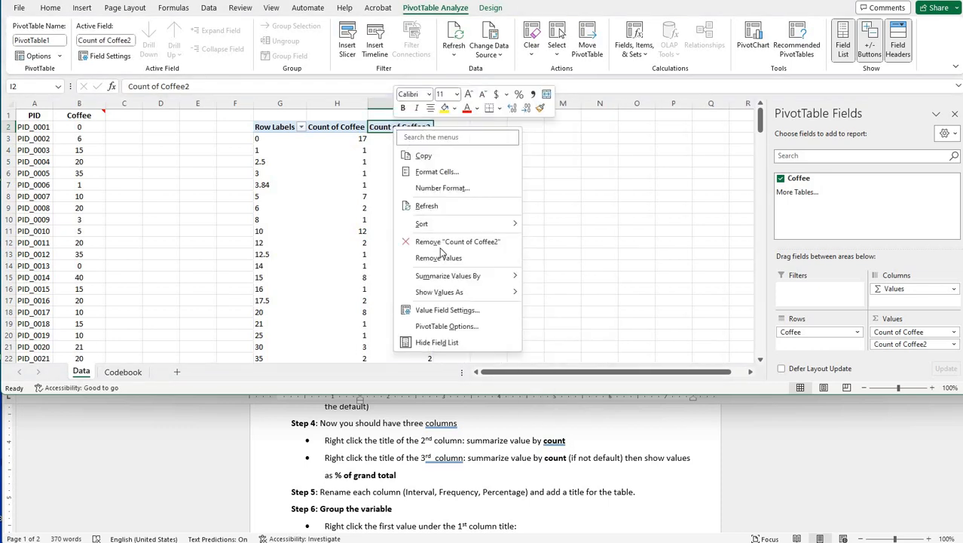
mouse_move(452, 294)
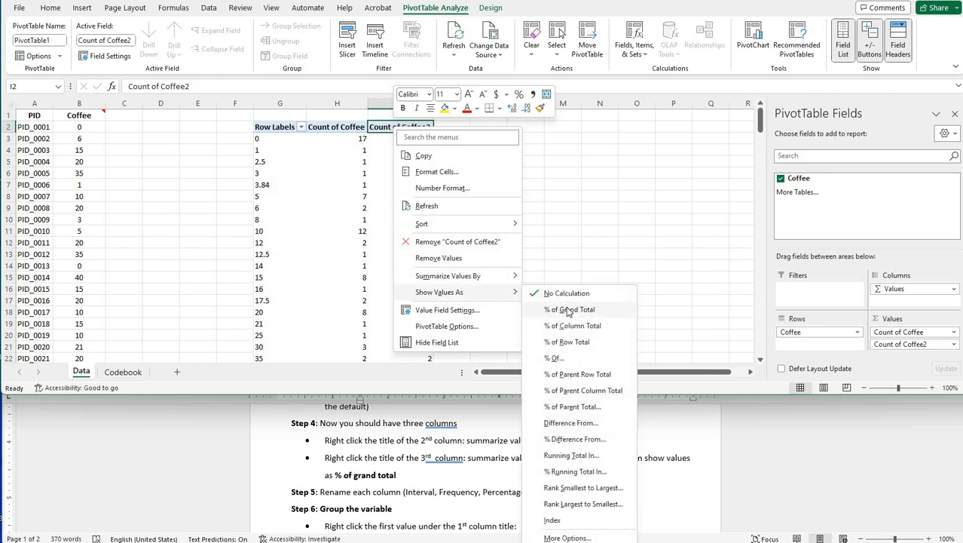
click(568, 310)
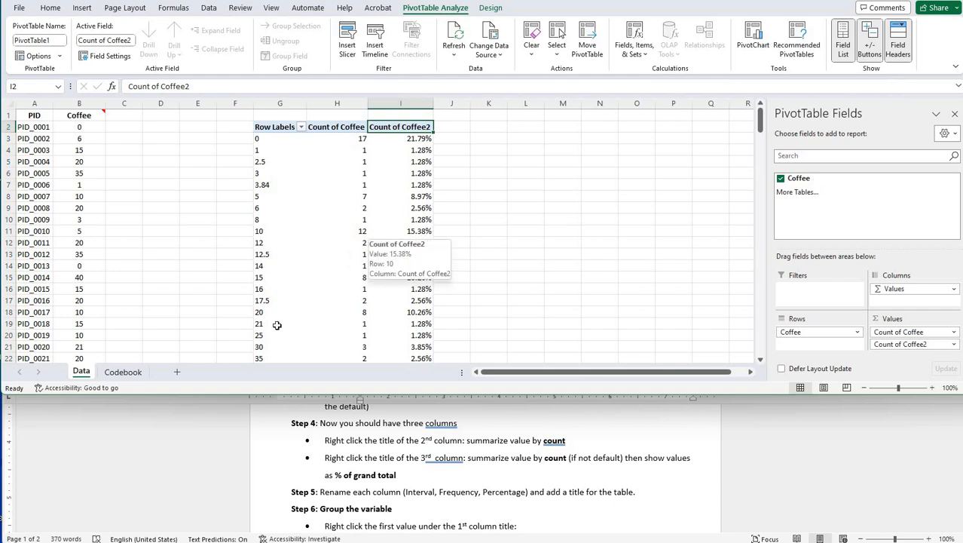
- Rename the PivotTable's first column header in G2 as Intervals
scroll(350, 461, down, 2)
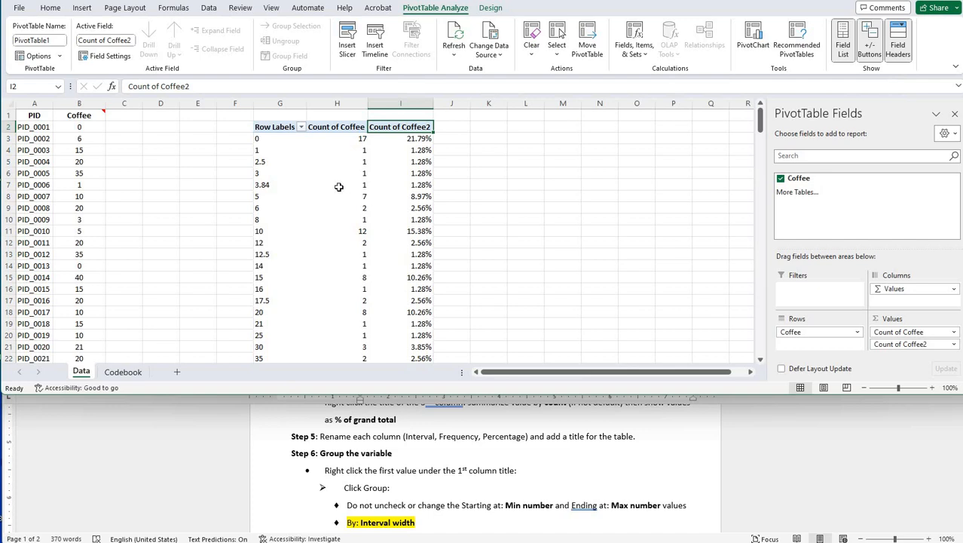
click(268, 129)
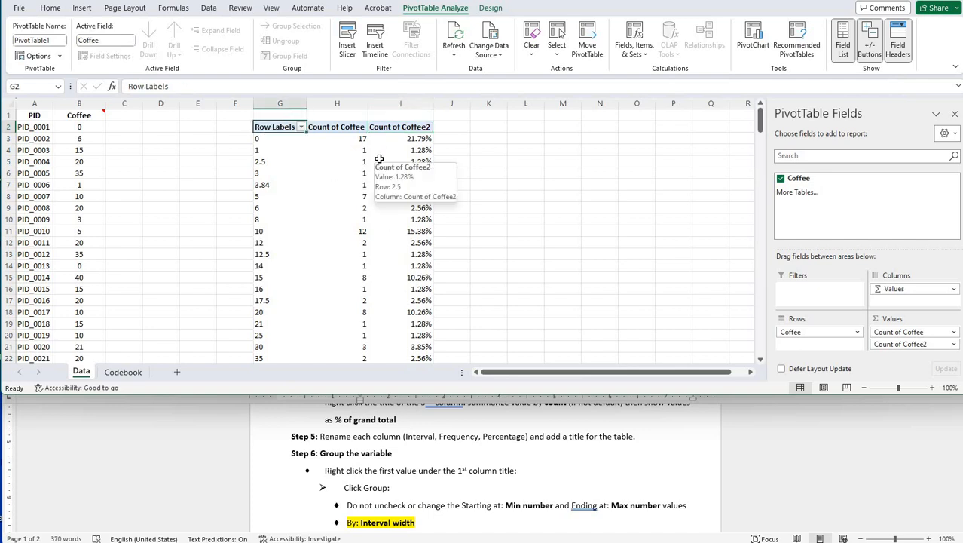
text(Interals)
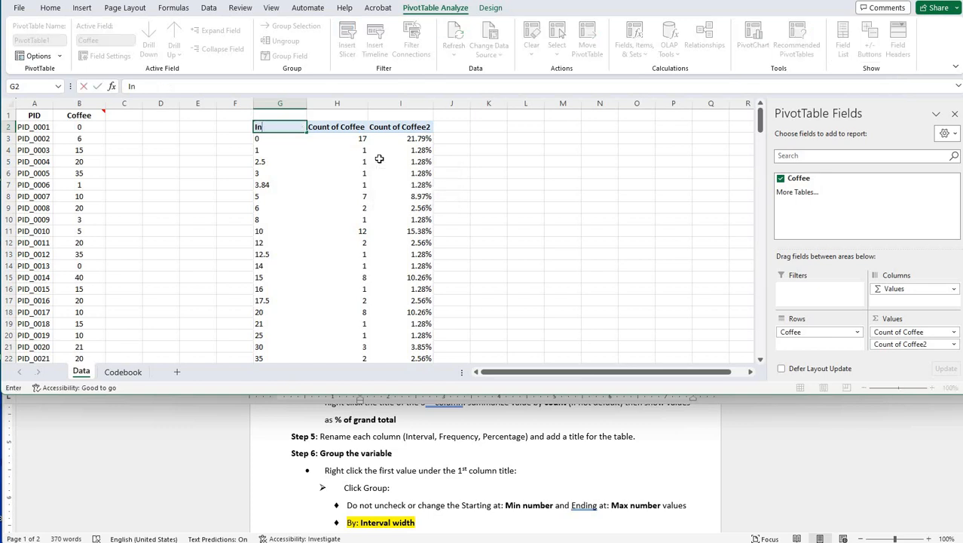
key(BackSpace)
key(BackSpace)
key(BackSpace)
text(vals)
key(Tab)
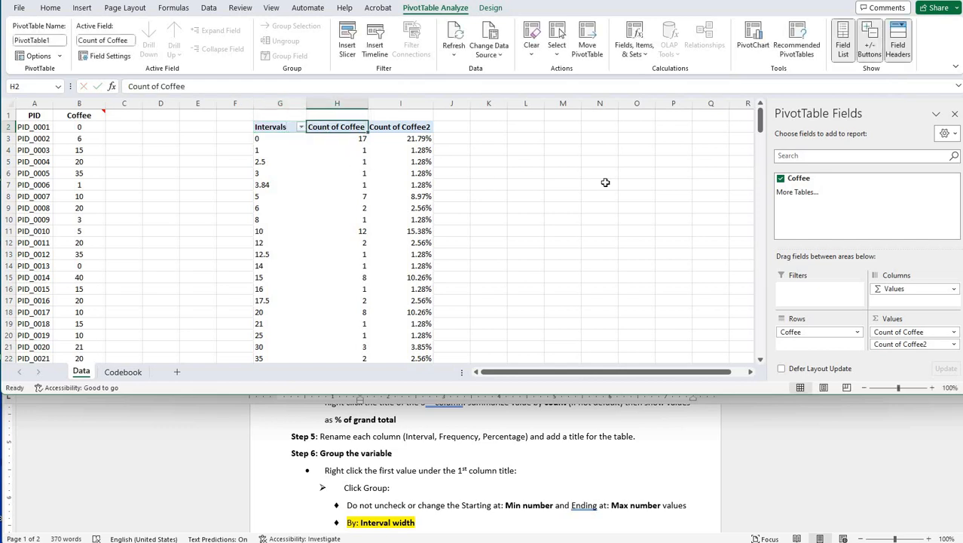
- Rename the PivotTable's second column header as Frequency and its third column header as Frequency %
text(Frequency)
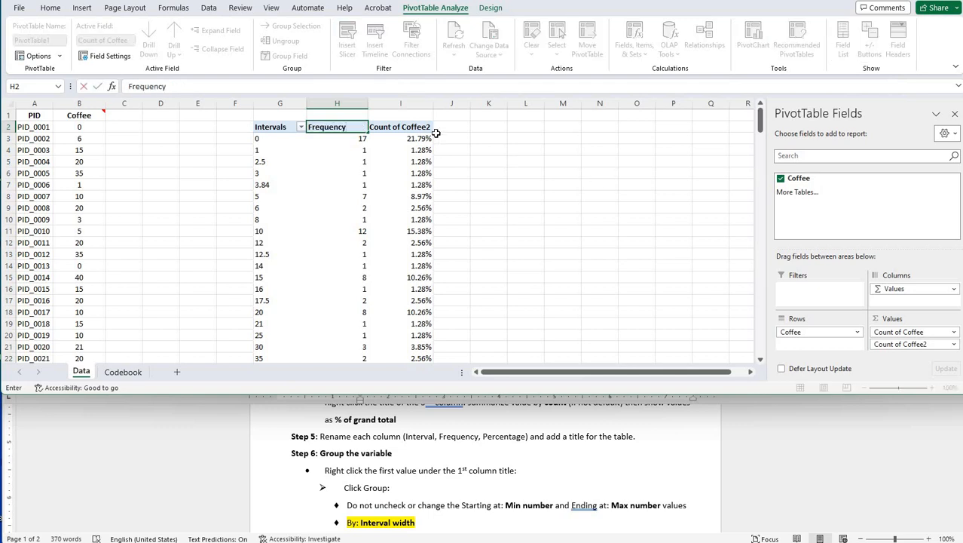
key(Tab)
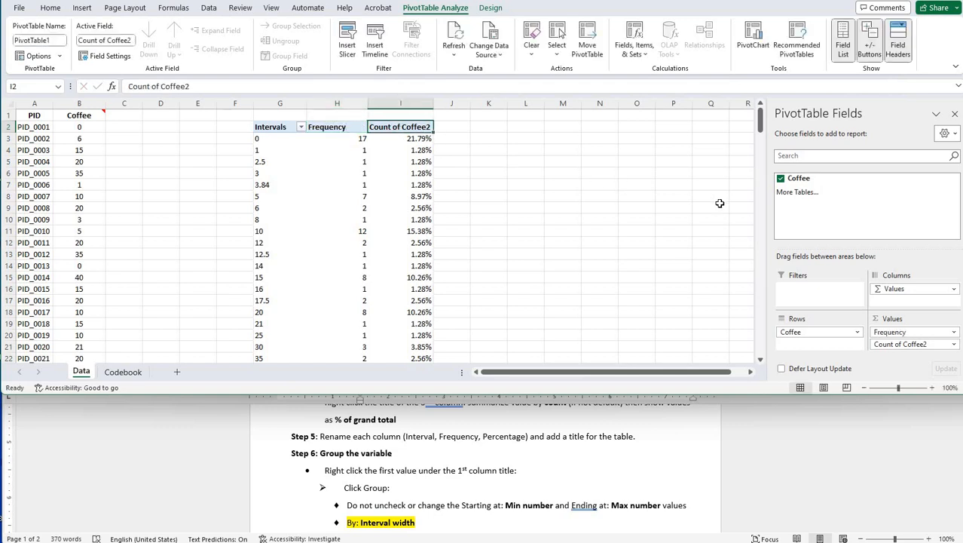
text(Fr)
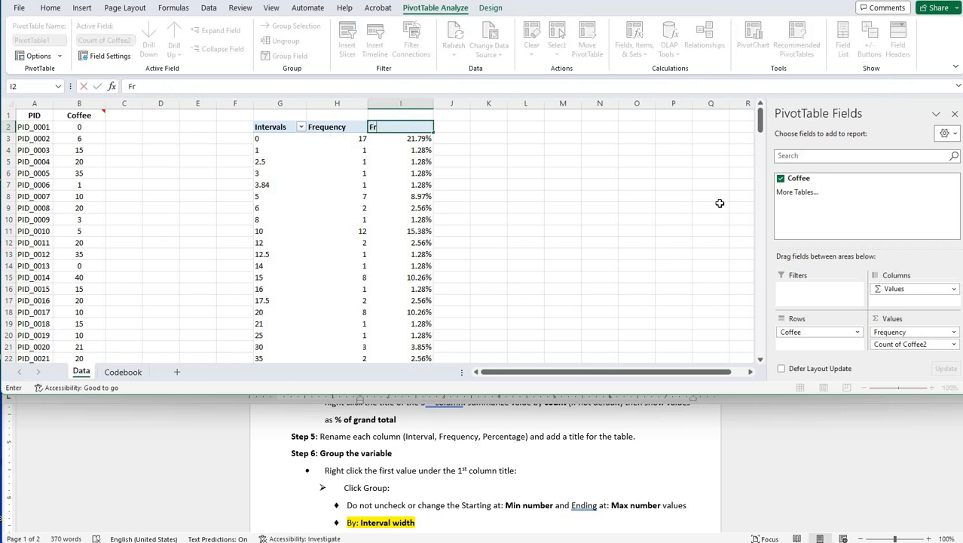
text(equency %)
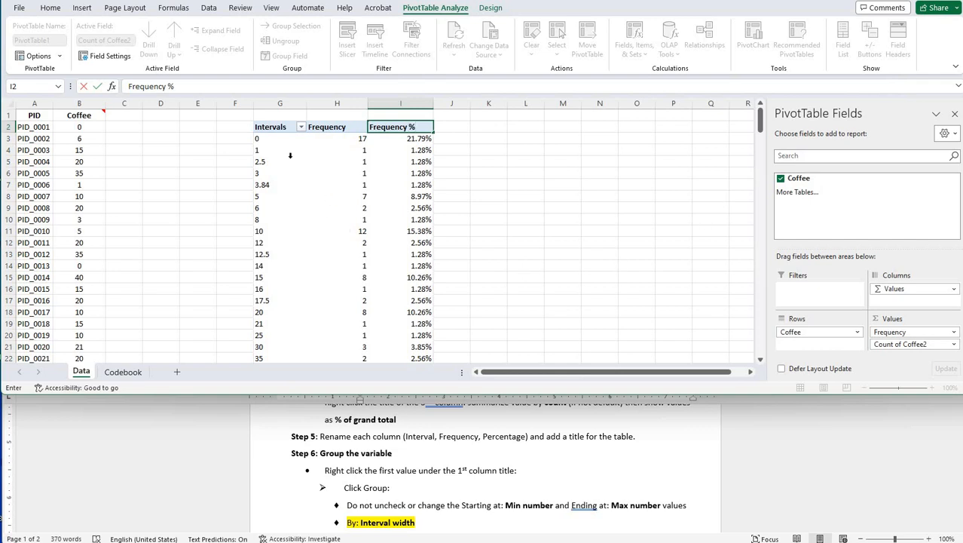
click(268, 150)
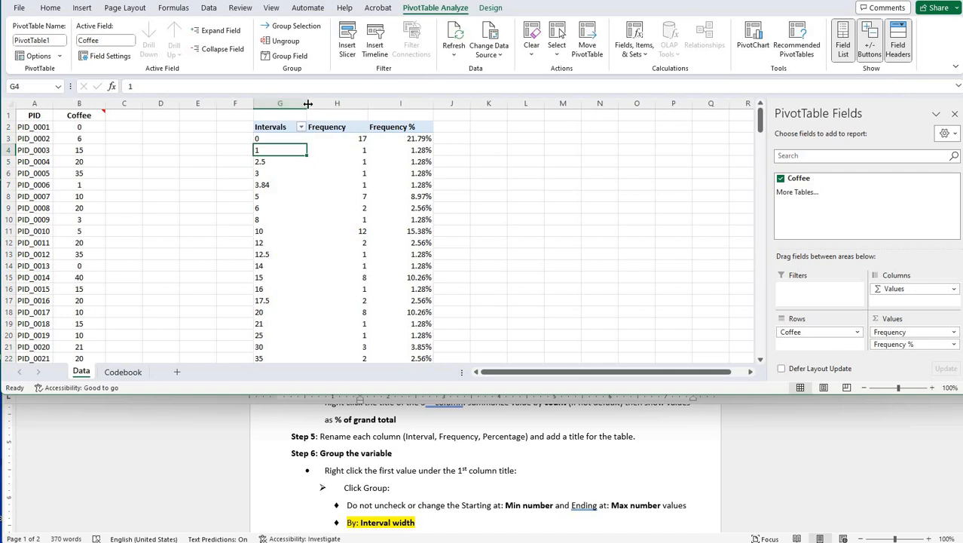
- Fit the widths of columns G, H and I to the PivotTable's contents
drag(308, 104, 295, 104)
click(356, 103)
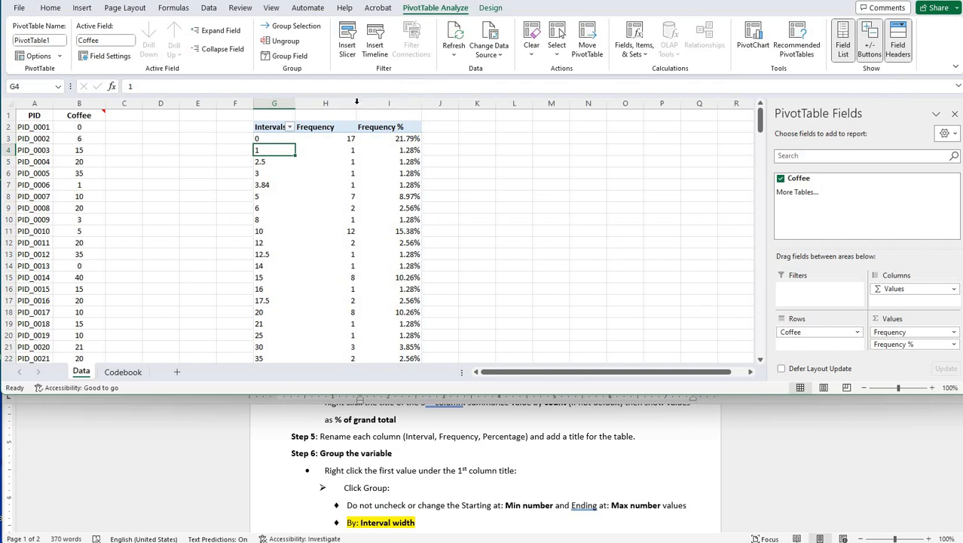
double_click(357, 103)
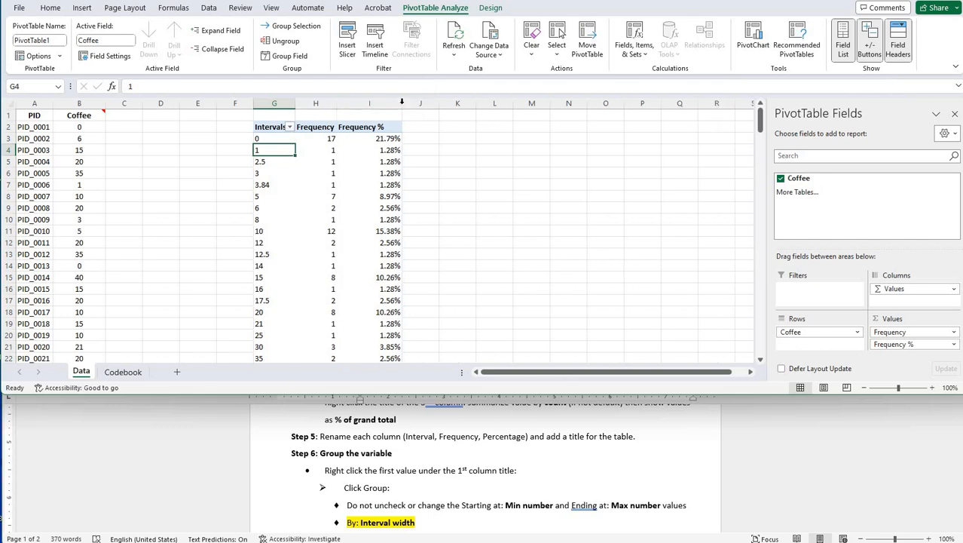
double_click(401, 103)
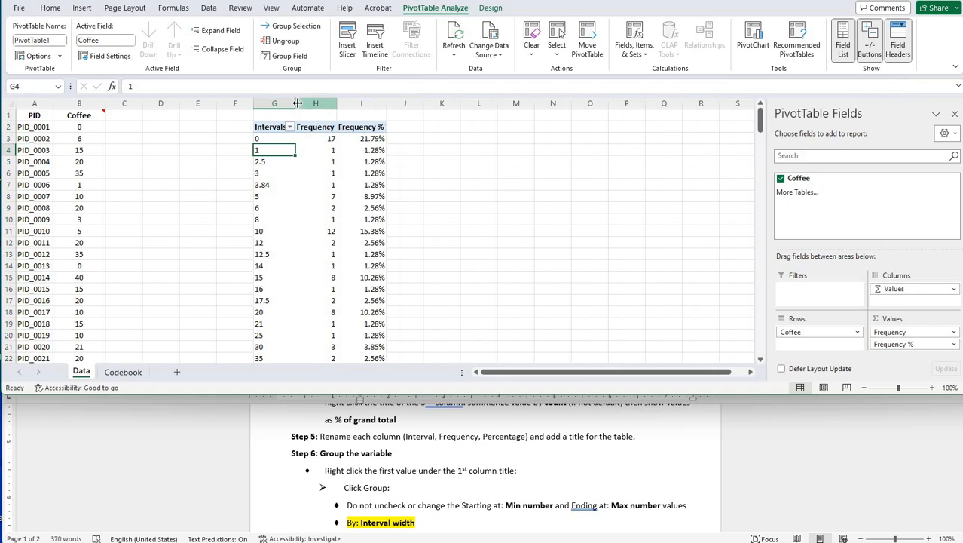
double_click(296, 103)
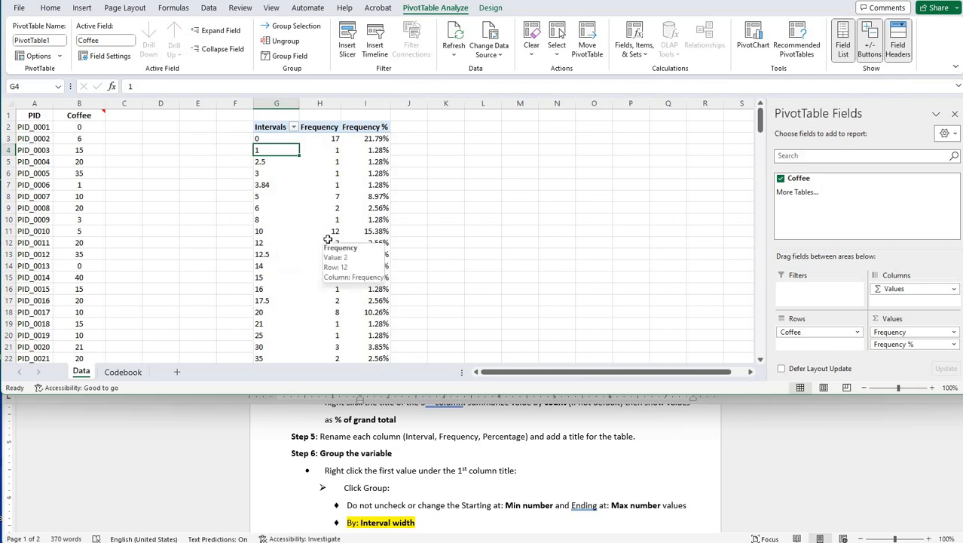
- Enter the table title "Frequency of $ spent on coffee in a week" in cell G1 above the PivotTable
click(265, 116)
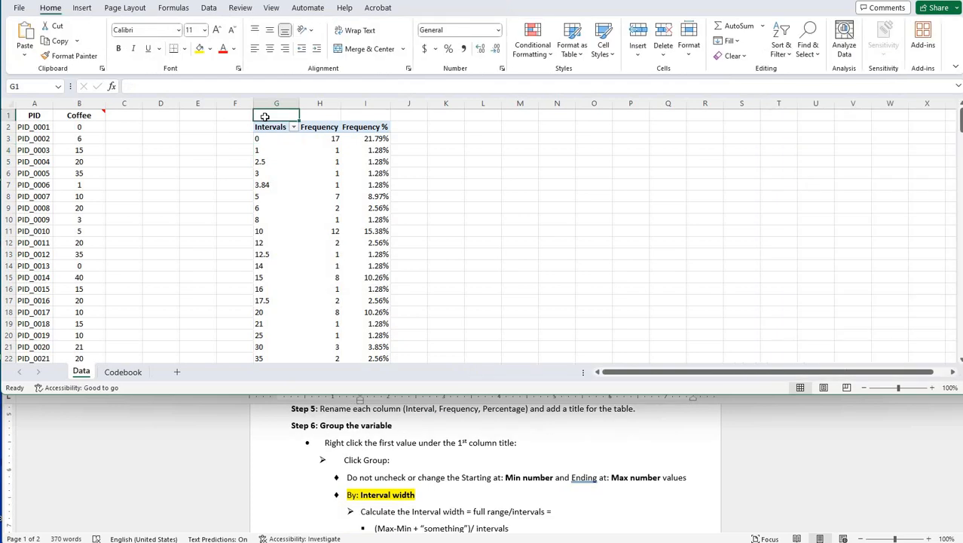
text(Fre)
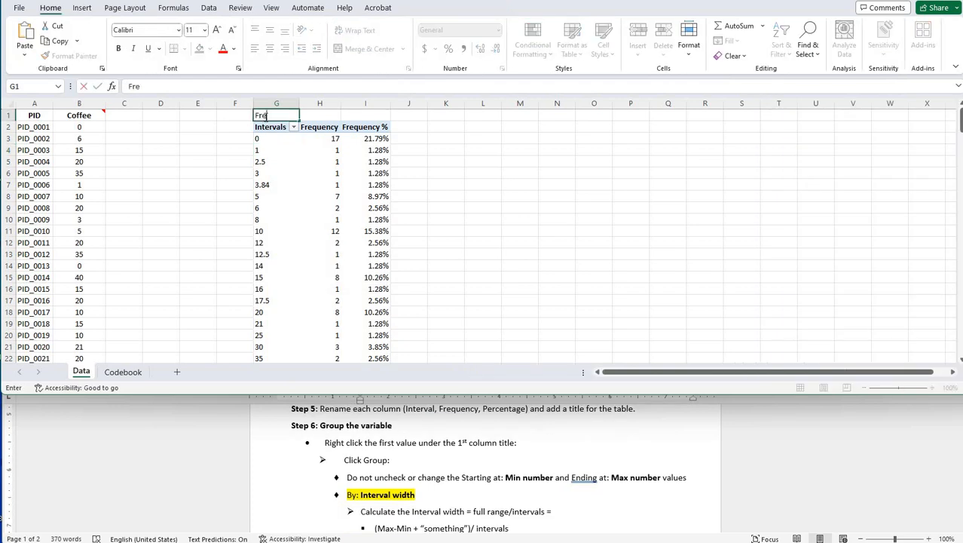
text(quency of $ spent on )
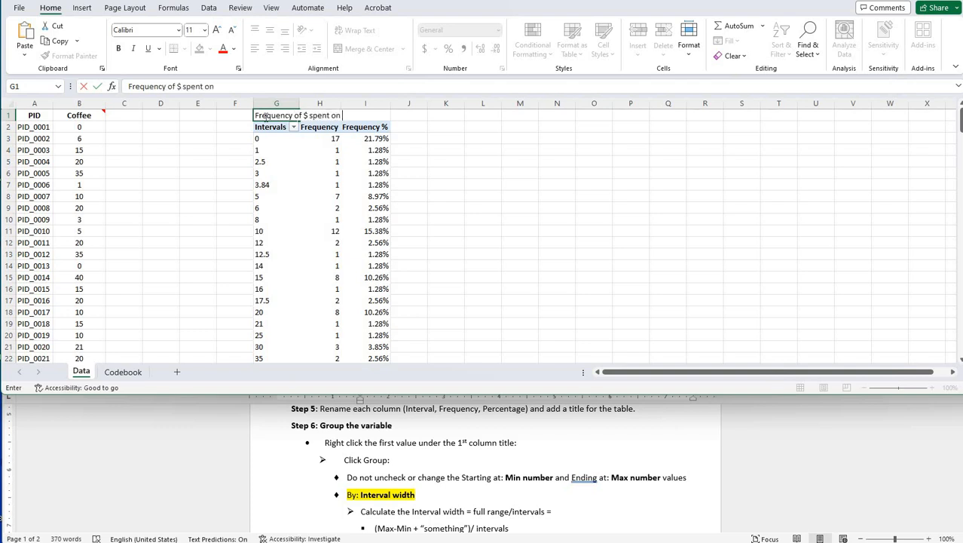
text(coffee in a week)
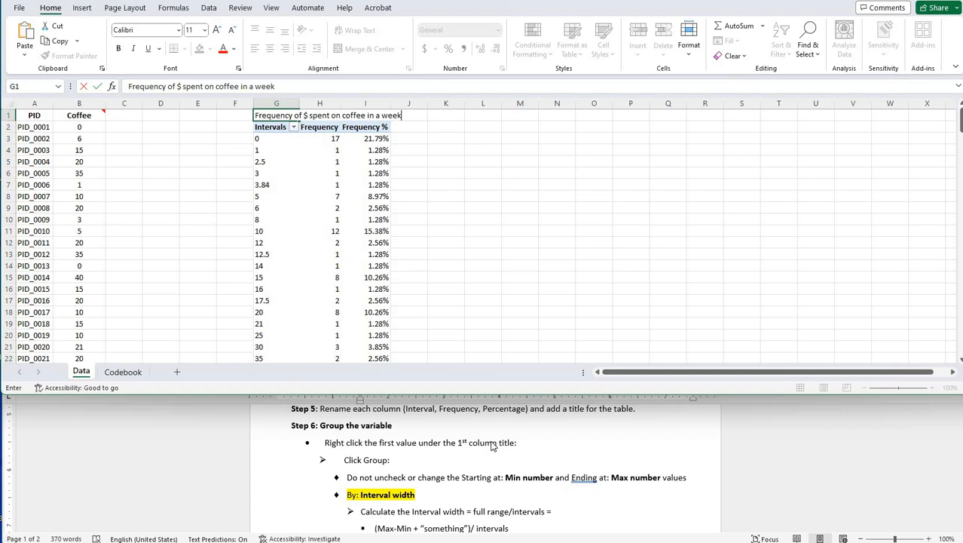
click(263, 127)
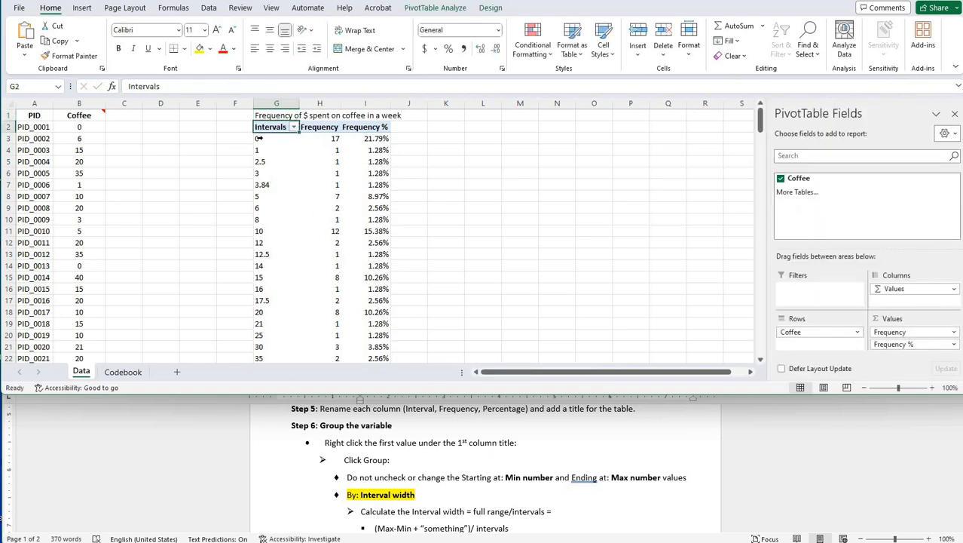
- Group the PivotTable's row values by an interval width of 11, keeping the automatic starting and ending values
right_click(259, 139)
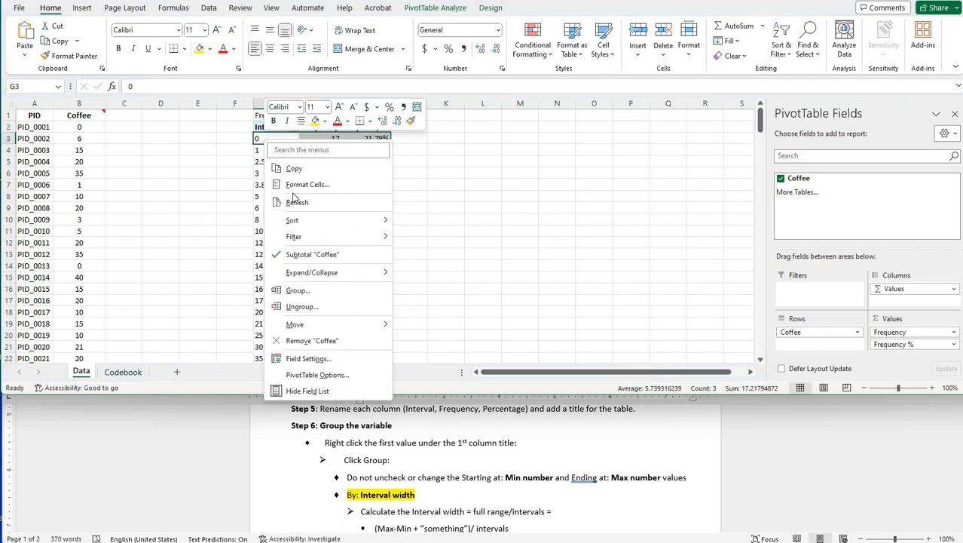
click(302, 291)
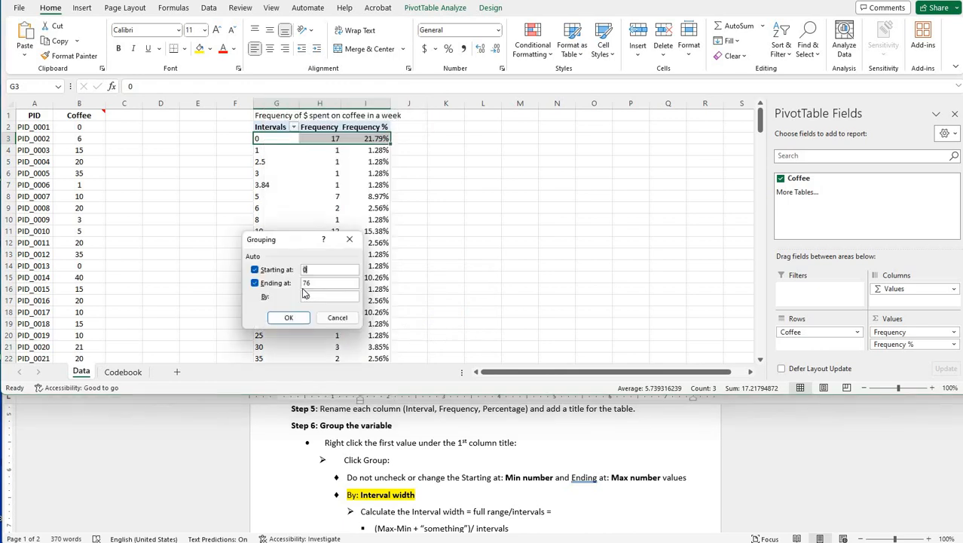
drag(292, 245, 485, 166)
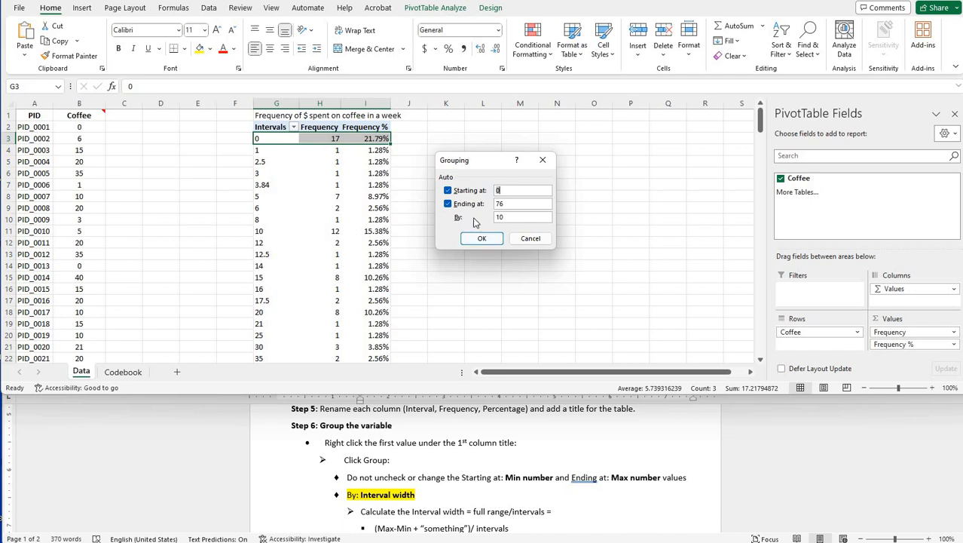
click(523, 219)
scroll(388, 445, down, 2)
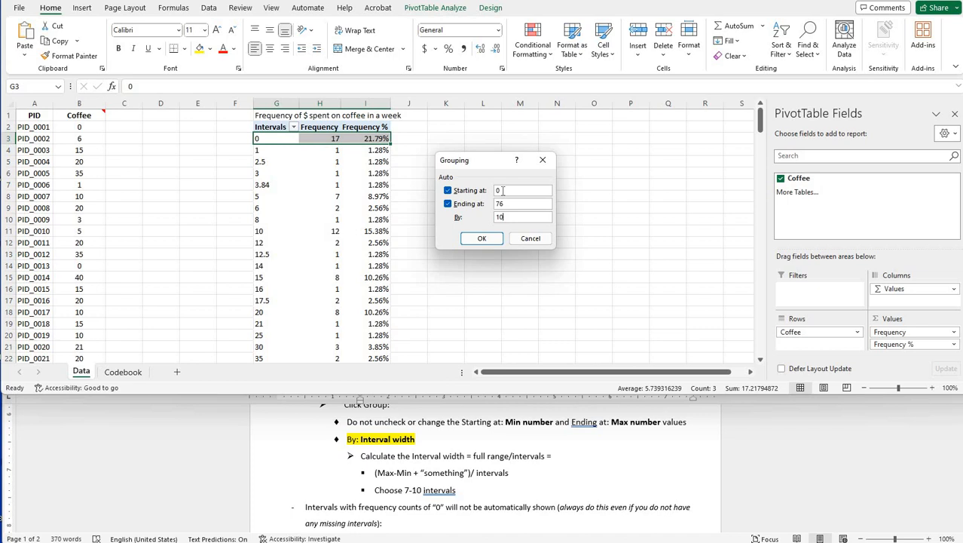
key(BackSpace)
text(1)
click(482, 239)
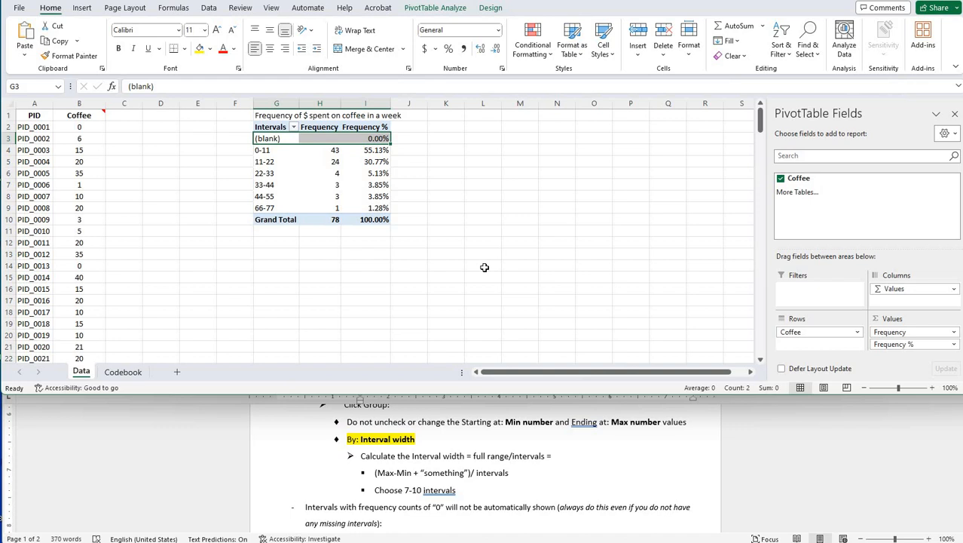
- Set the Coffee row field to show items with no data so that empty intervals are included in the table
click(259, 196)
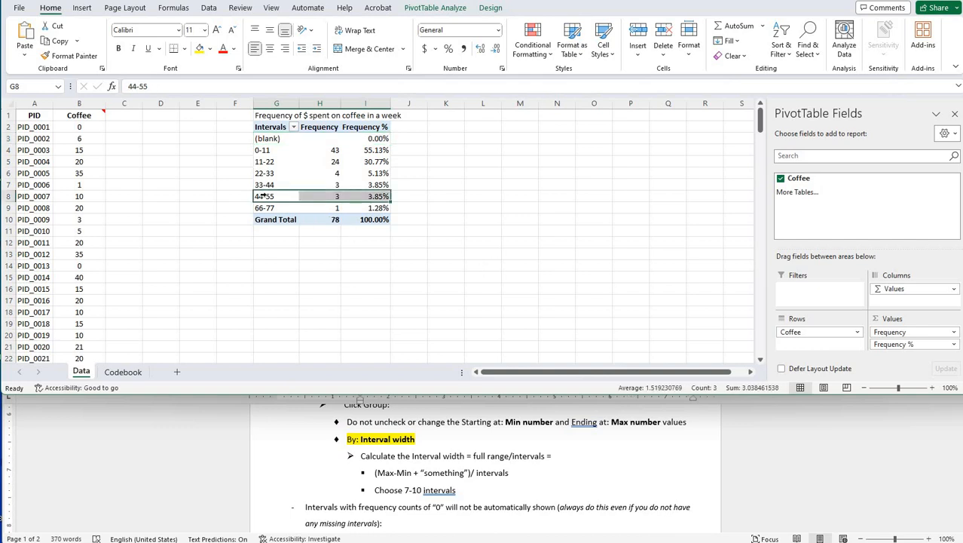
click(263, 207)
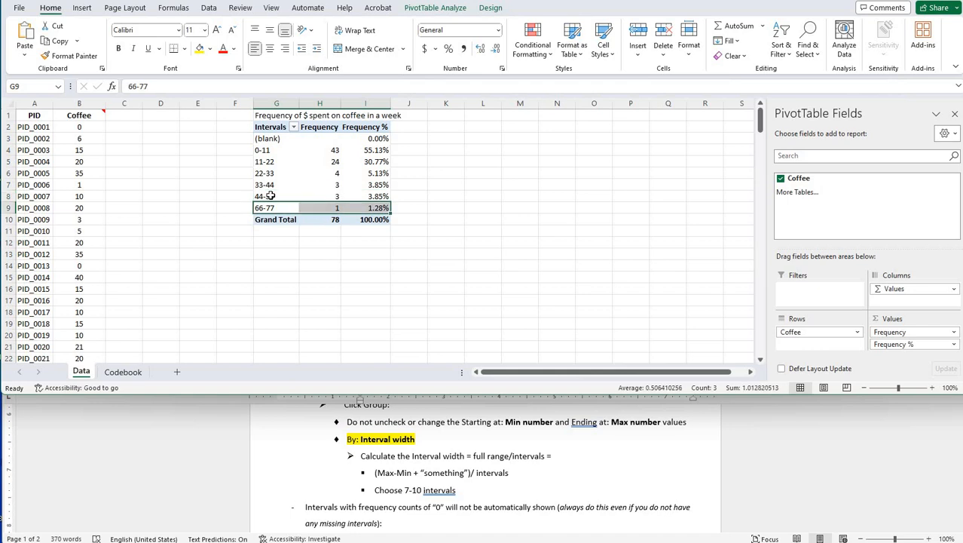
click(269, 196)
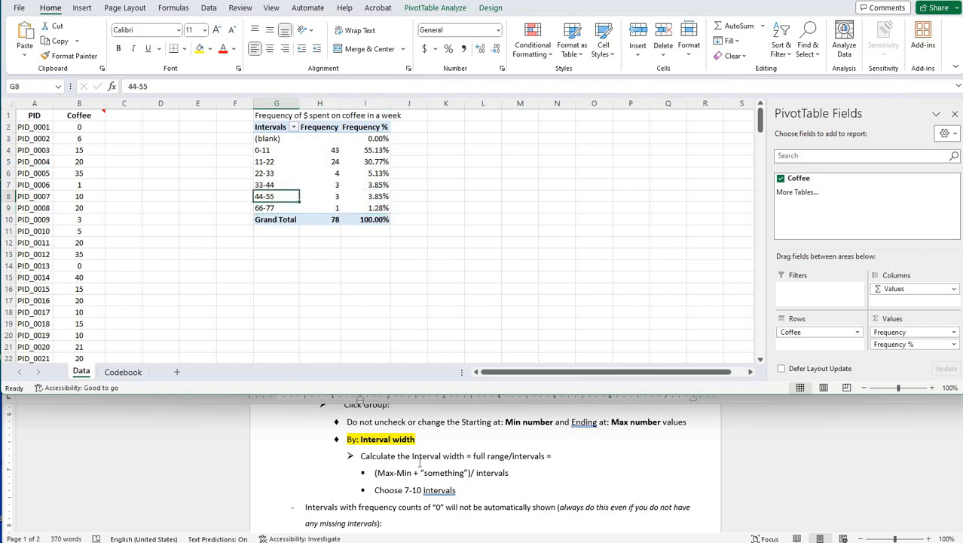
click(365, 451)
scroll(364, 450, down, 3)
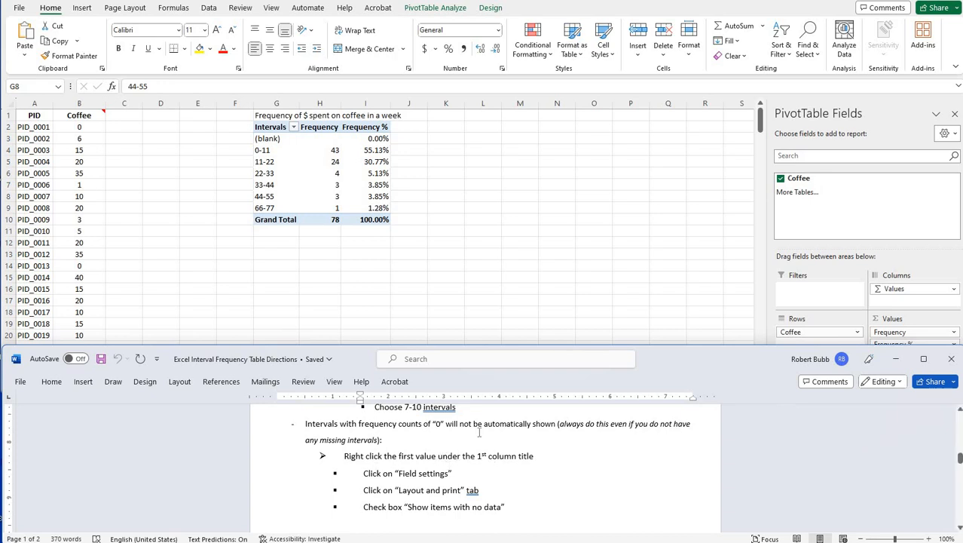
click(278, 140)
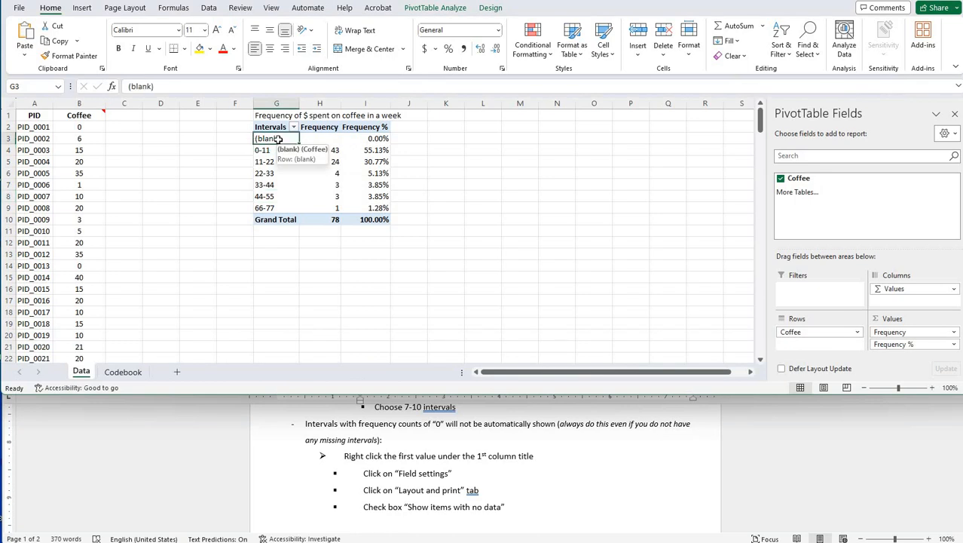
right_click(278, 140)
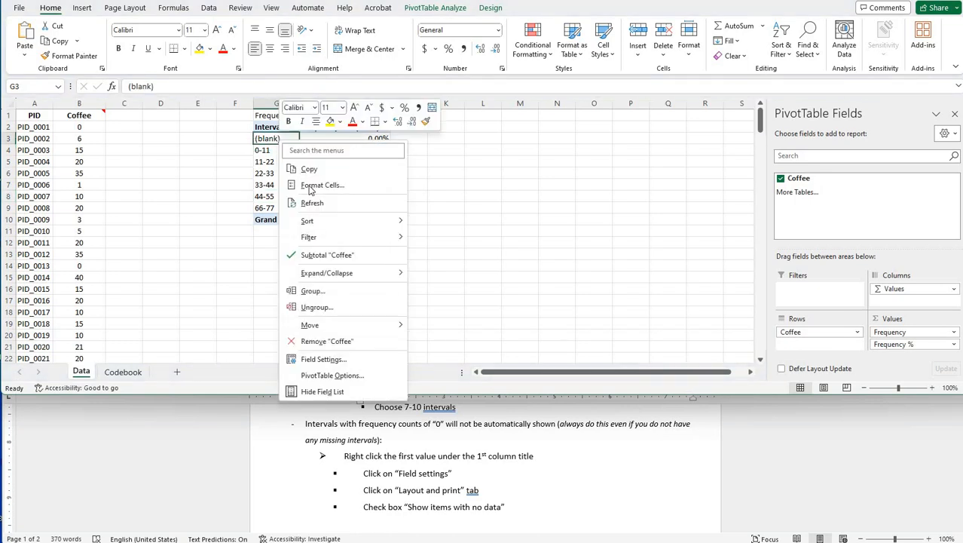
click(319, 360)
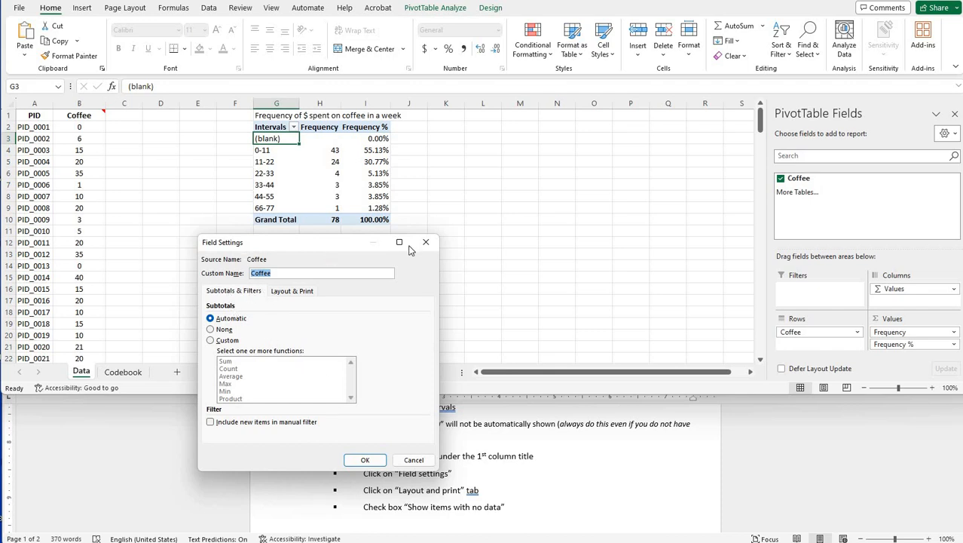
click(288, 293)
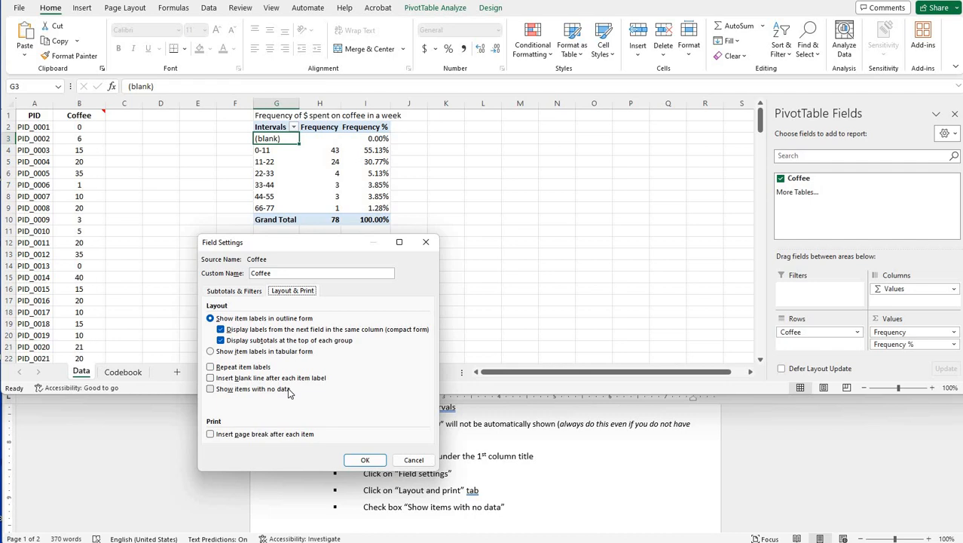
click(210, 390)
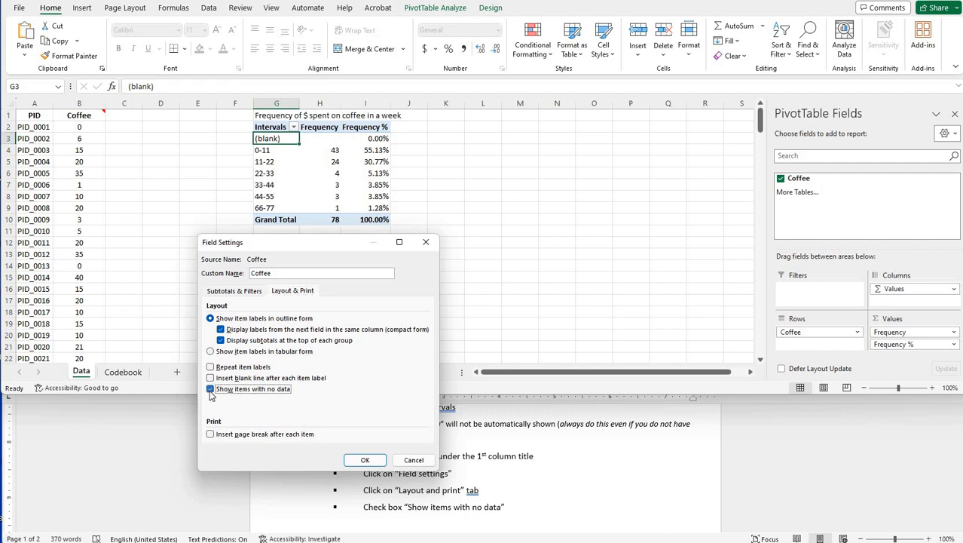
click(360, 463)
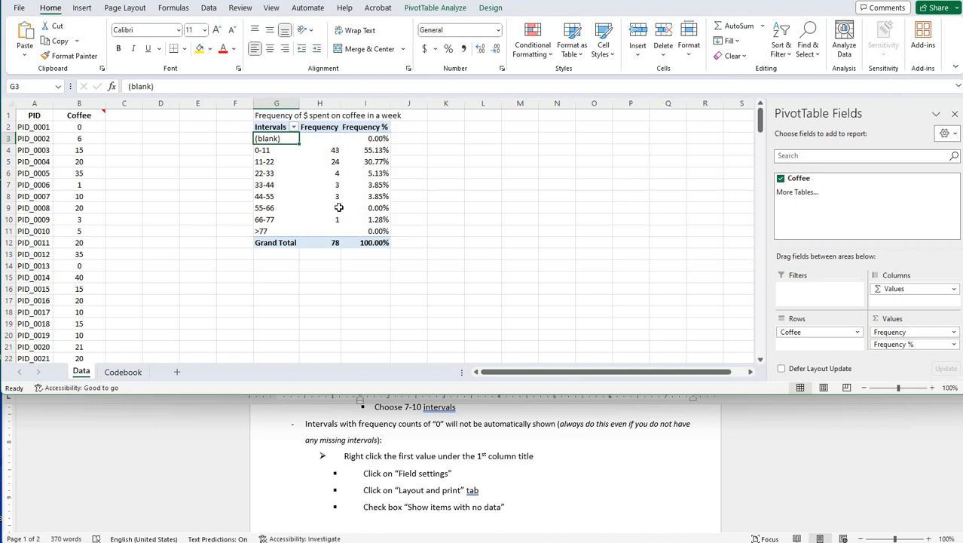
- Set the PivotTable options to show 0 for empty cells, following the written directions
mouse_move(348, 208)
scroll(376, 445, down, 5)
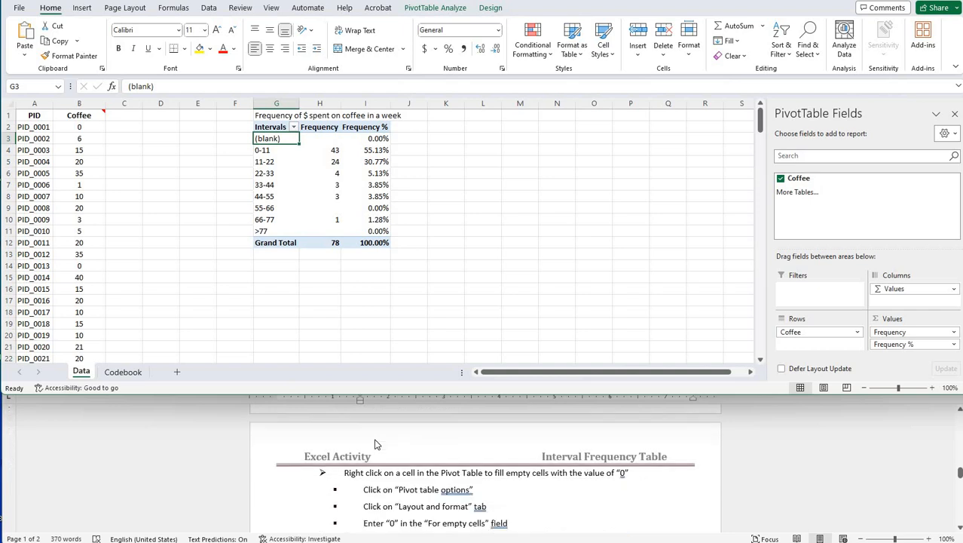
scroll(376, 446, down, 2)
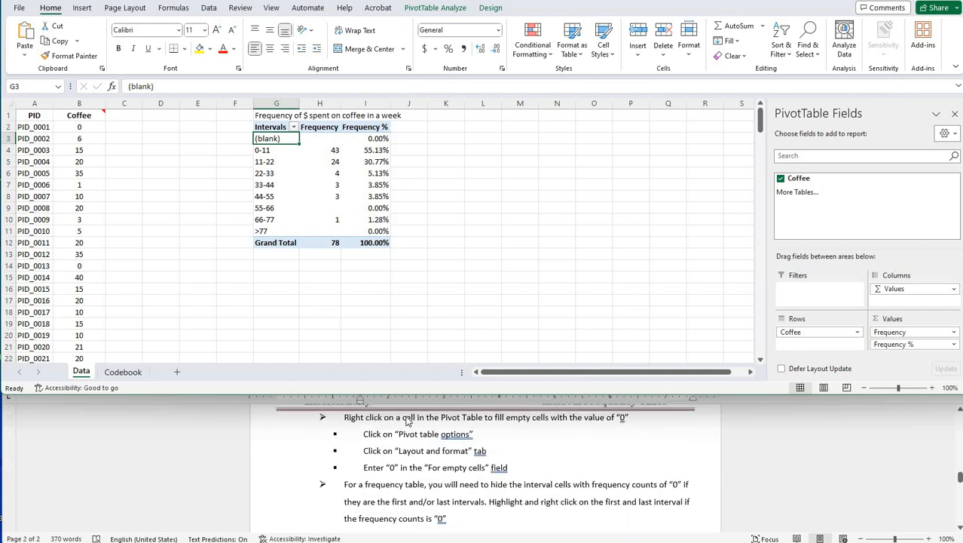
right_click(270, 144)
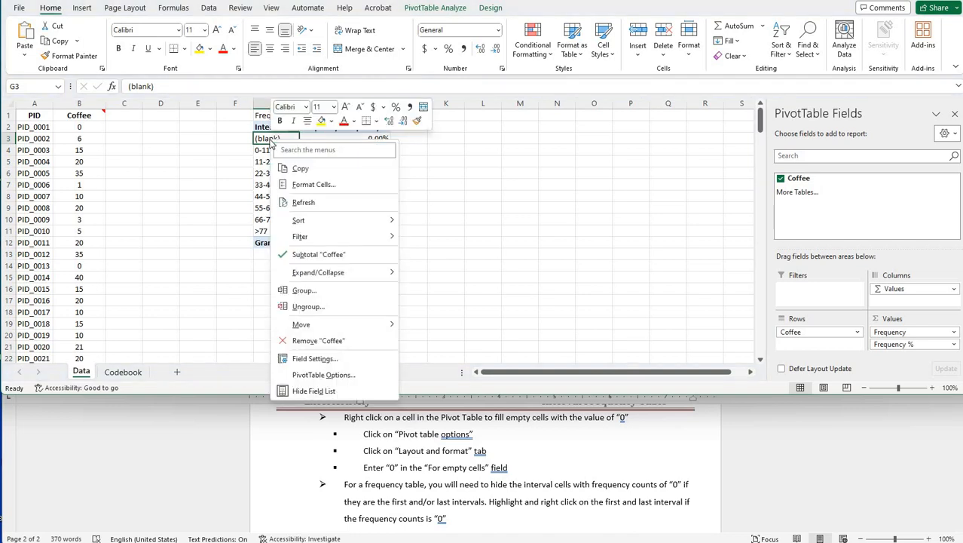
click(309, 375)
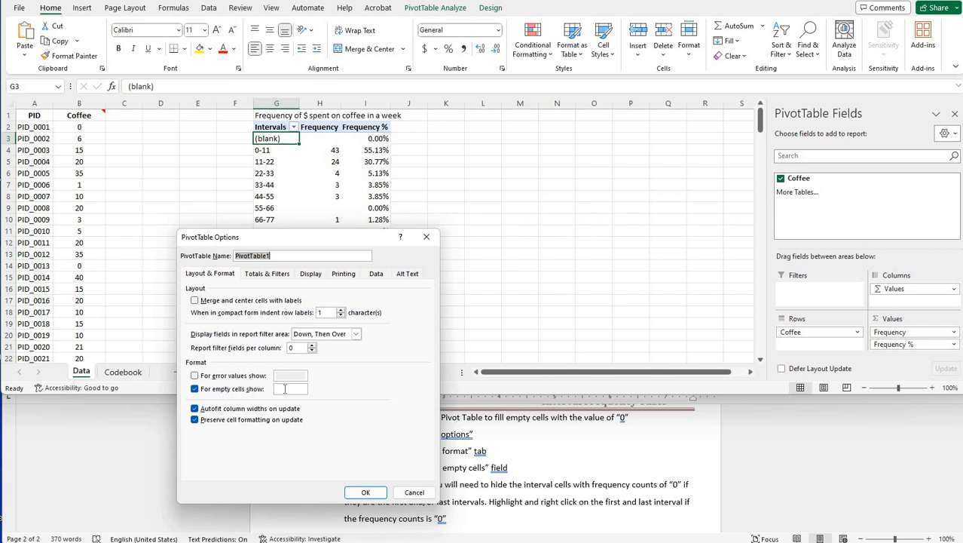
click(285, 389)
click(366, 493)
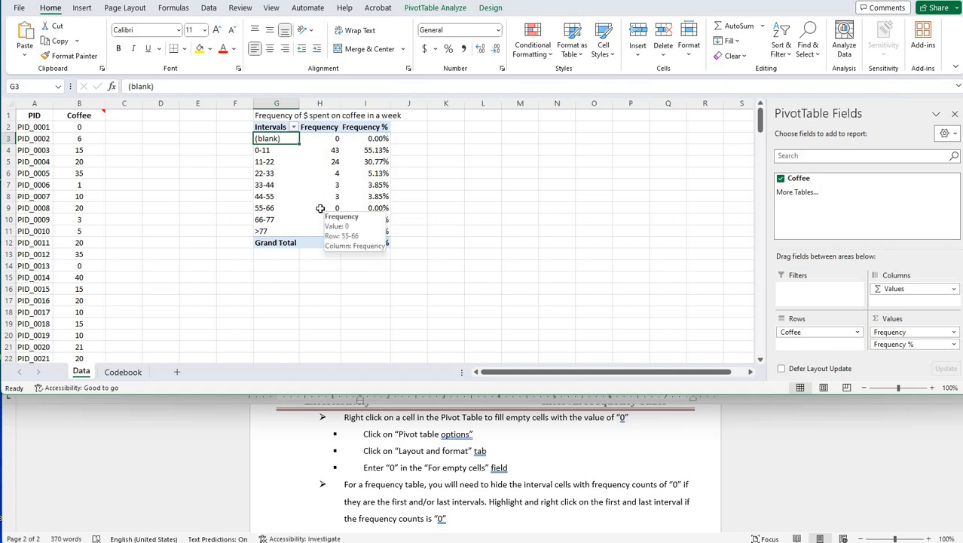
- Hide the first interval, (blank), from the PivotTable by filtering out the selected item
scroll(392, 456, up, 1)
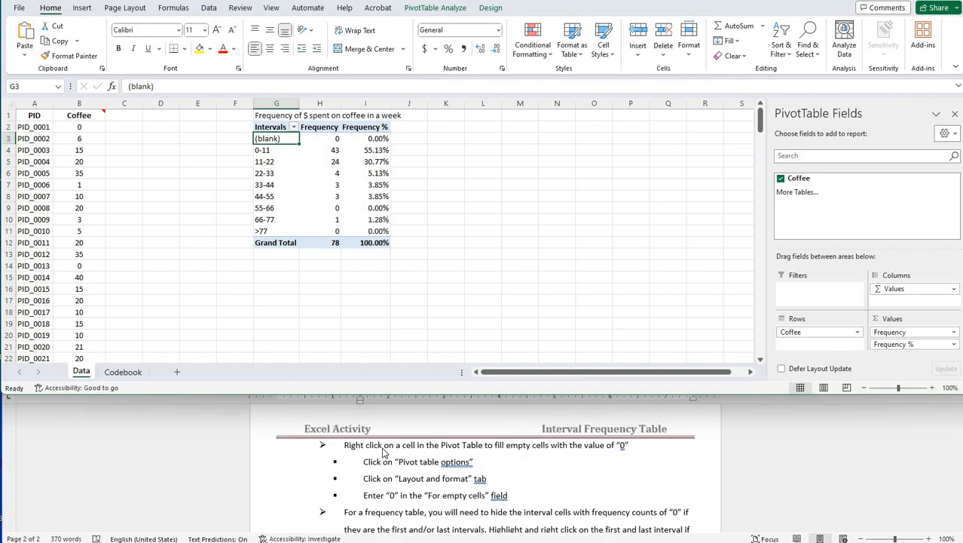
scroll(384, 453, down, 1)
scroll(384, 453, down, 1)
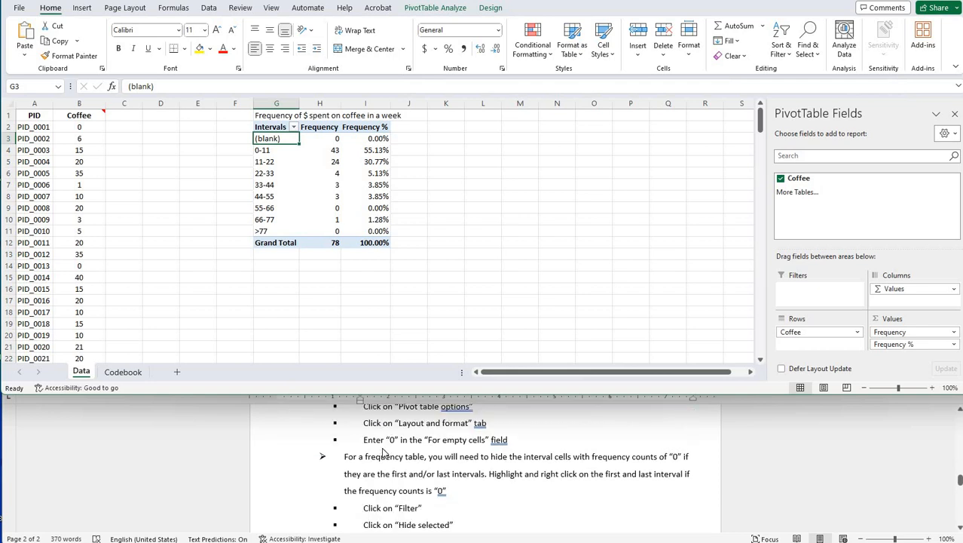
scroll(386, 451, down, 1)
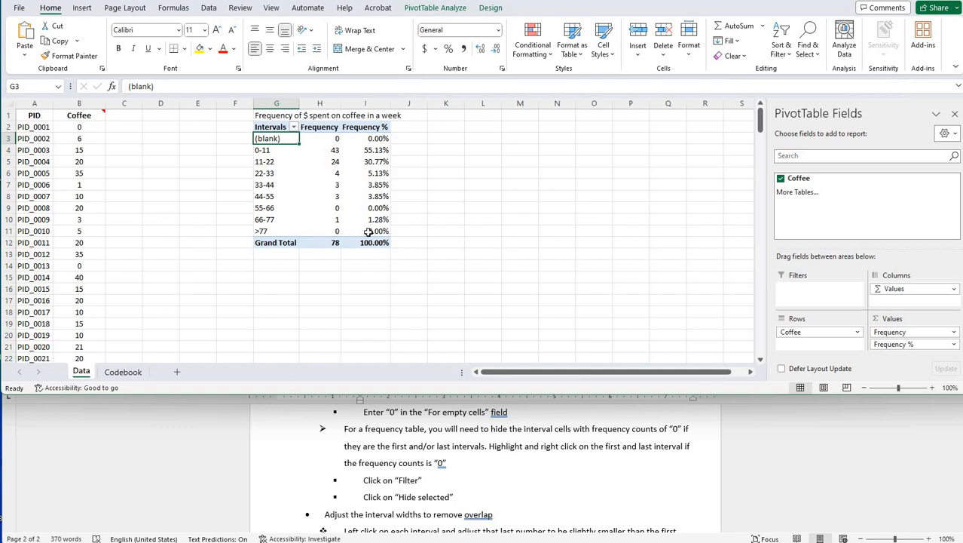
mouse_move(368, 232)
mouse_move(322, 207)
mouse_move(381, 191)
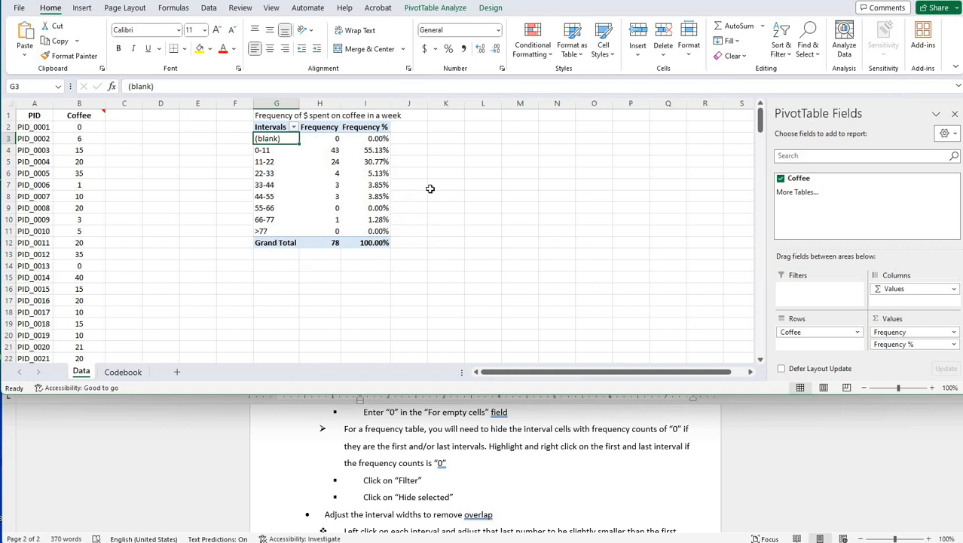
right_click(275, 139)
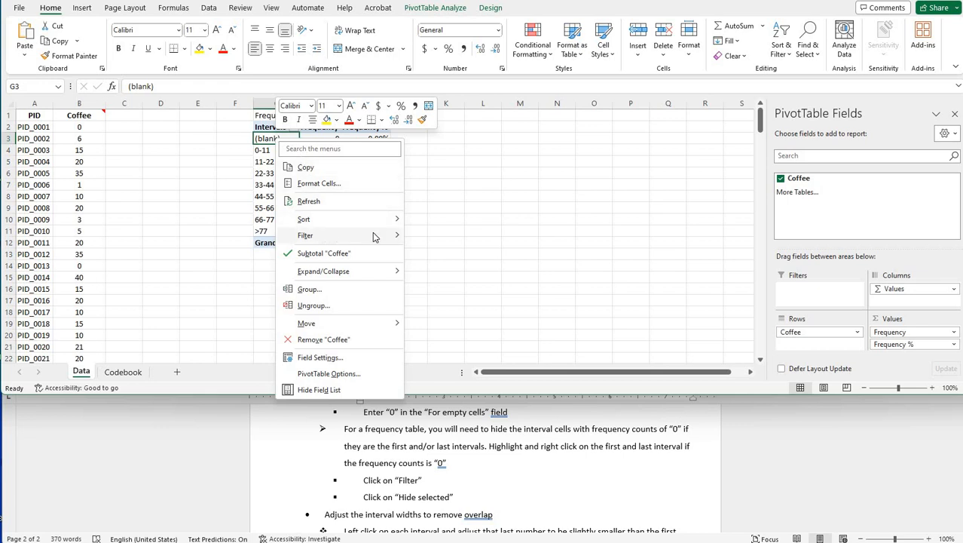
mouse_move(375, 236)
click(446, 271)
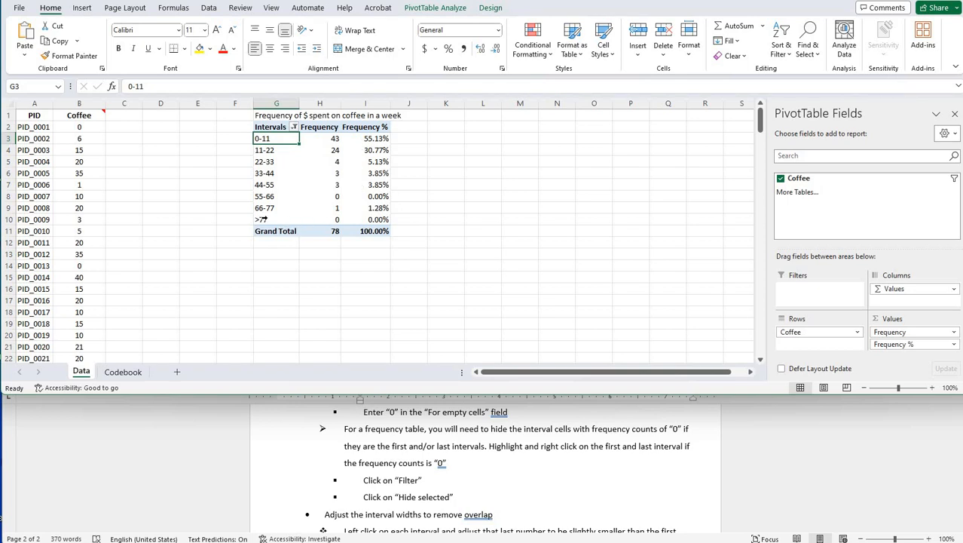
- Filter out the last interval, >77, so that it is hidden from the PivotTable
click(262, 219)
right_click(264, 220)
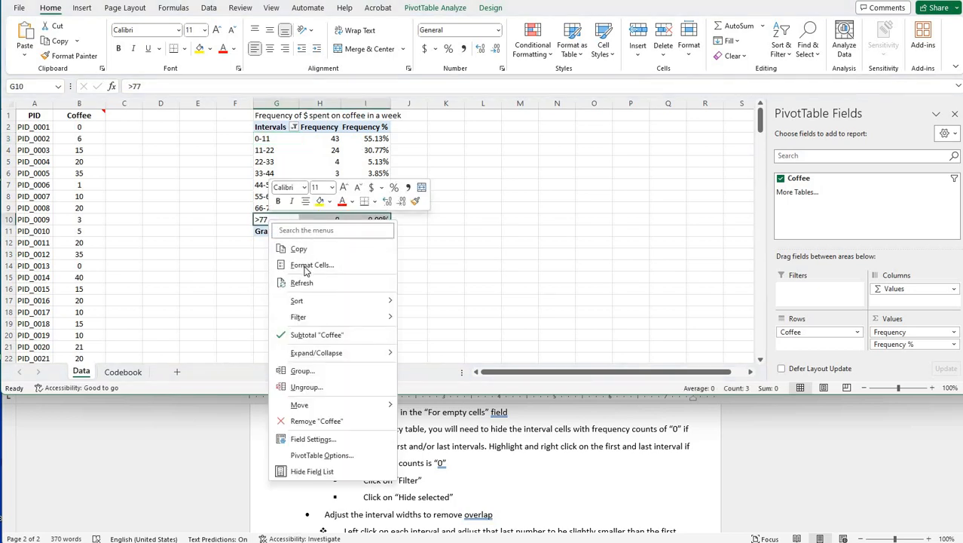
mouse_move(370, 317)
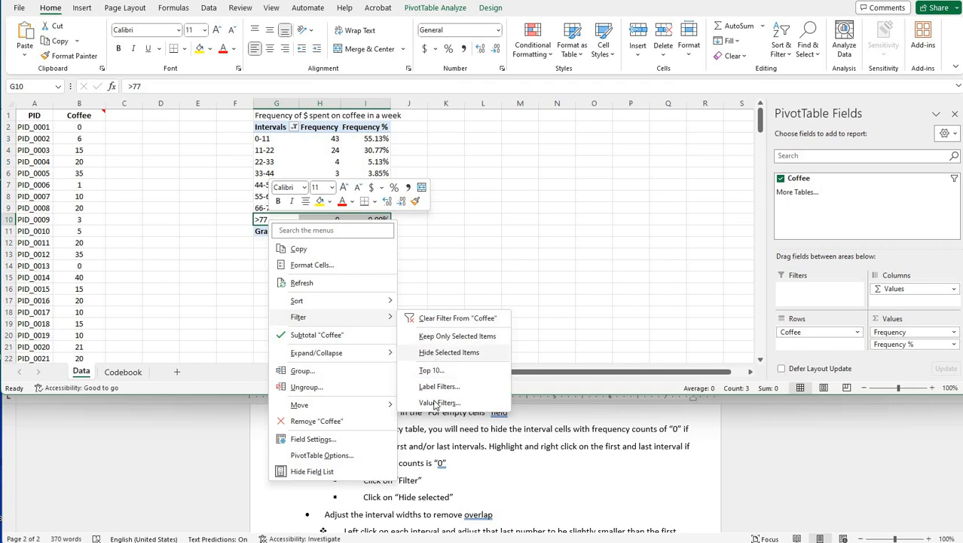
click(443, 354)
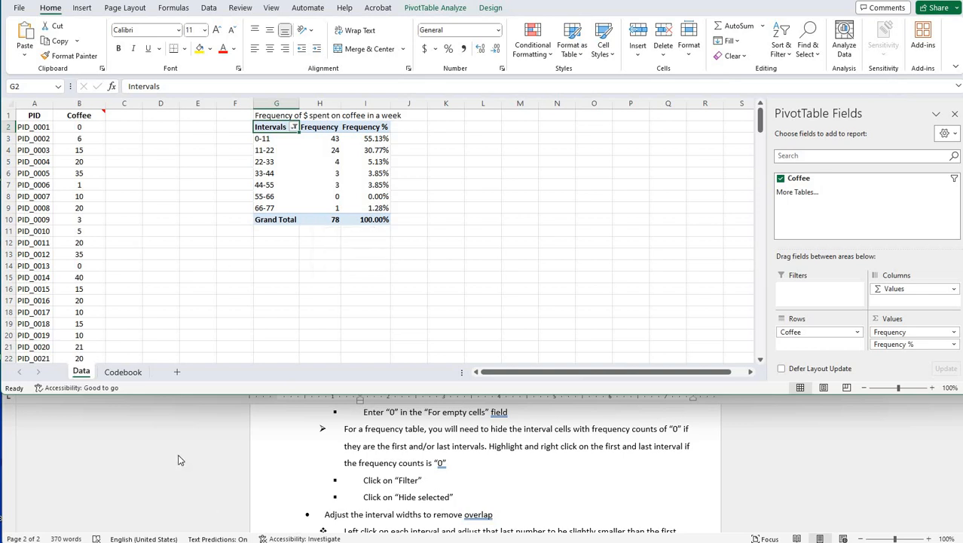
- Check the directions on removing interval overlap and relabel the first interval in cell G3 as 0-10.99
click(401, 484)
scroll(392, 467, down, 3)
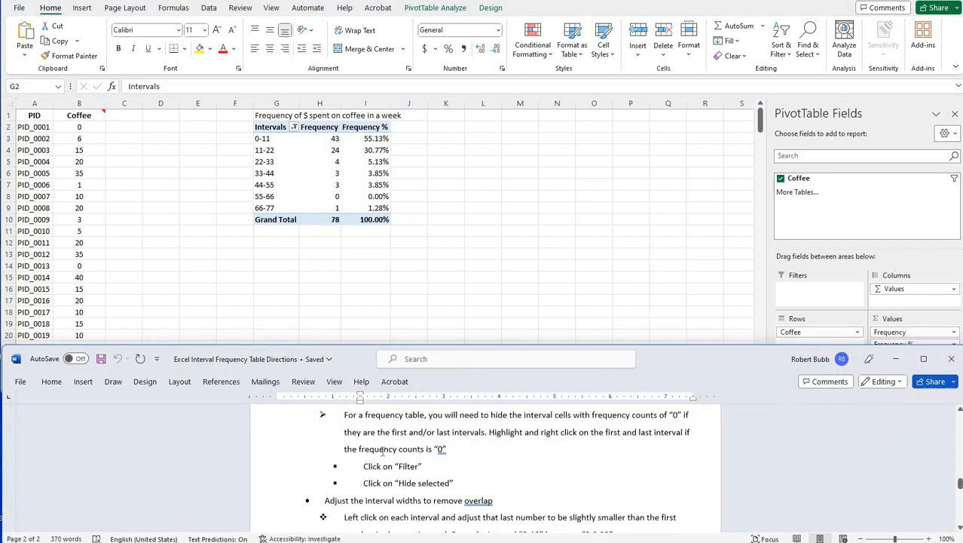
scroll(383, 452, up, 1)
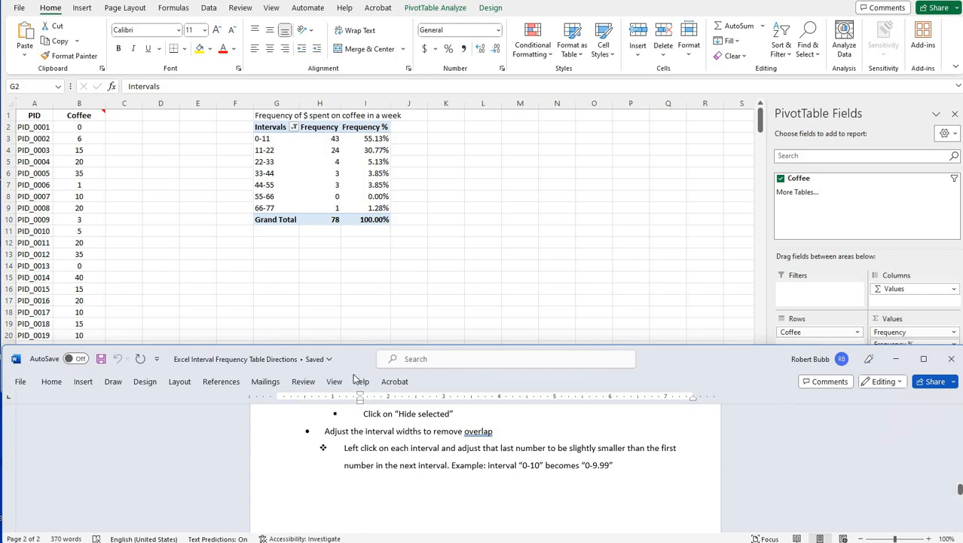
click(262, 142)
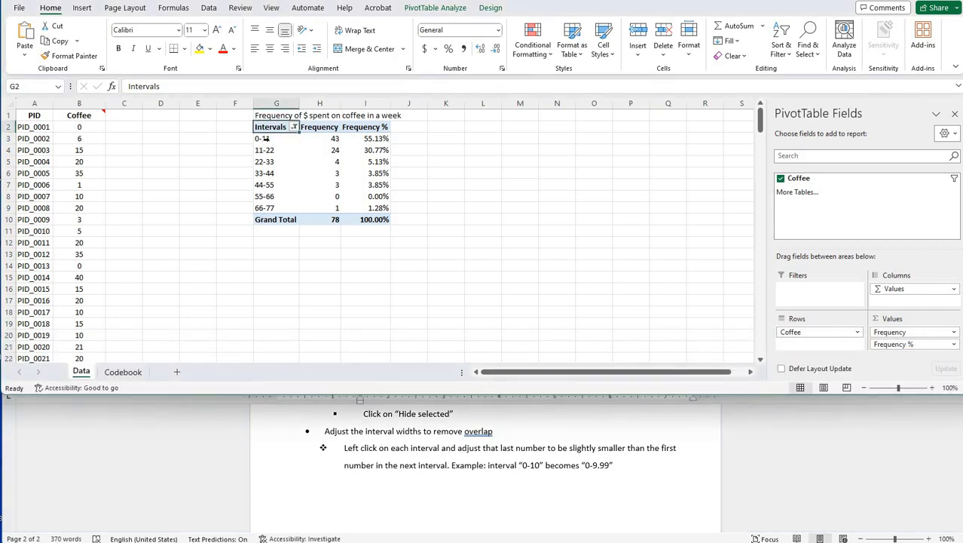
click(265, 139)
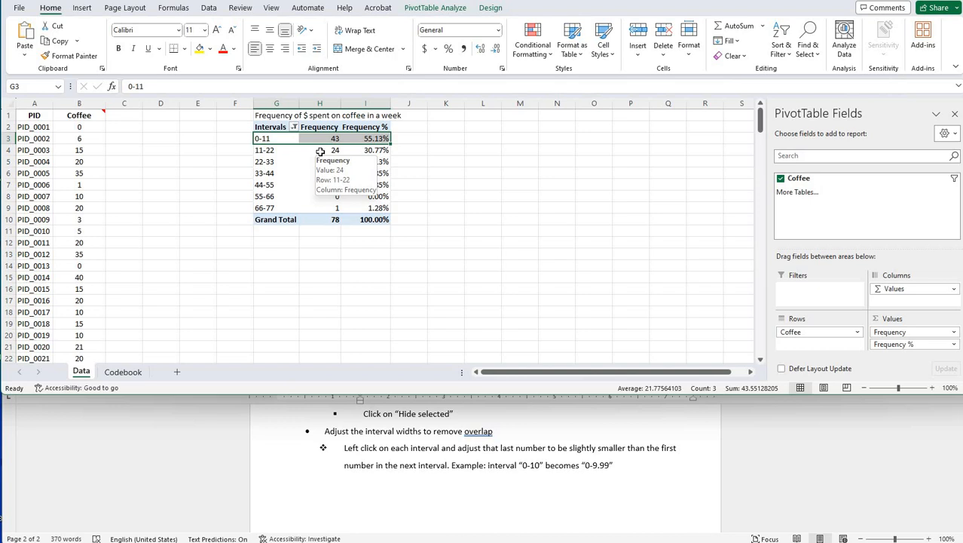
click(275, 150)
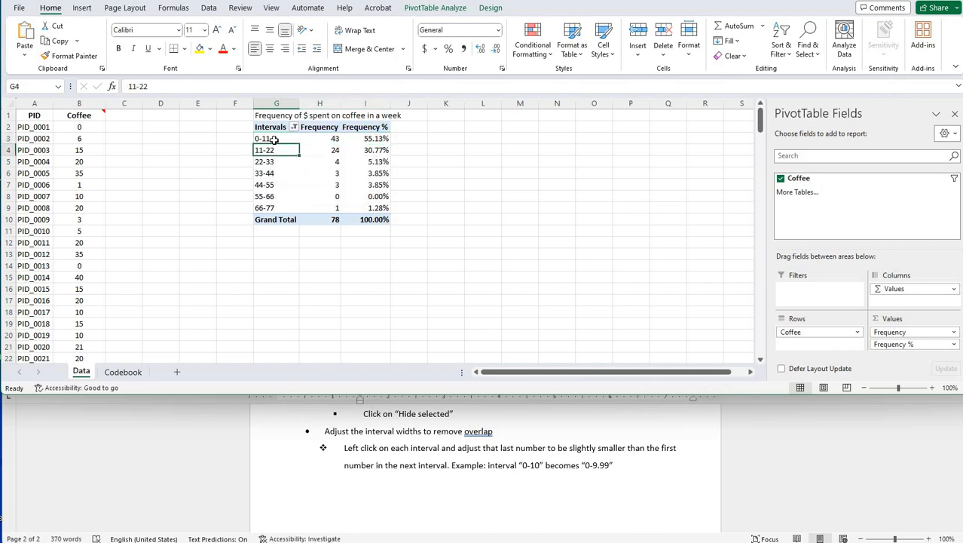
click(275, 140)
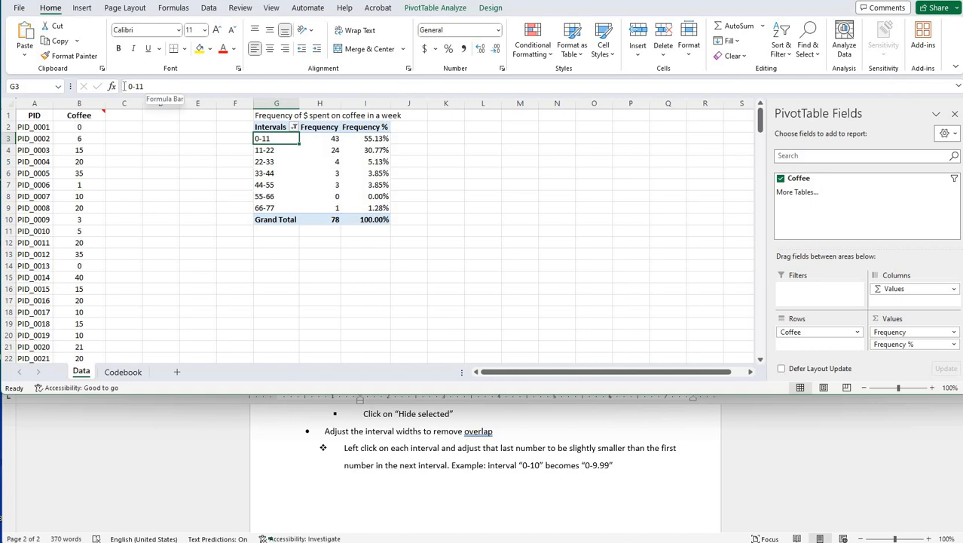
click(217, 85)
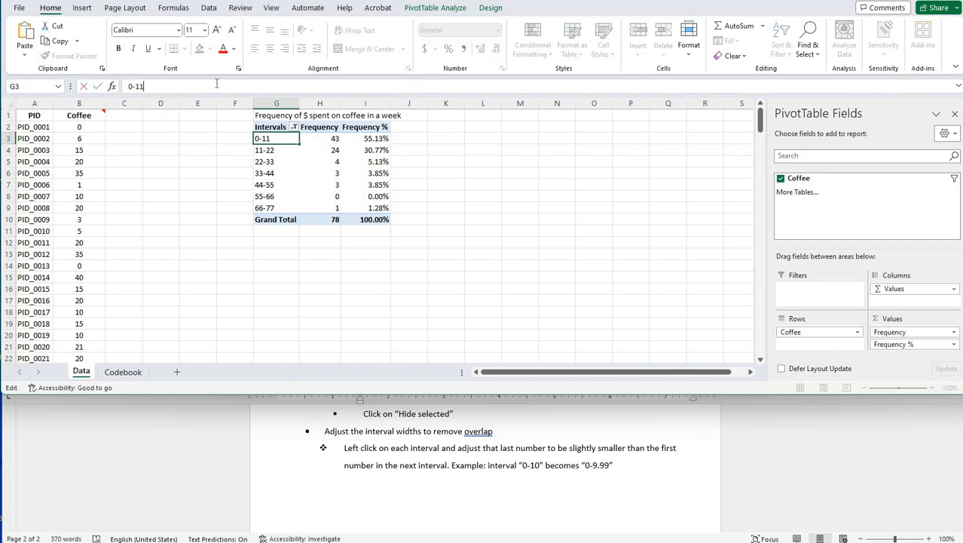
key(BackSpace)
text(0.99)
- Relabel the second interval in cell G4 as 11-21.99
click(272, 152)
click(165, 86)
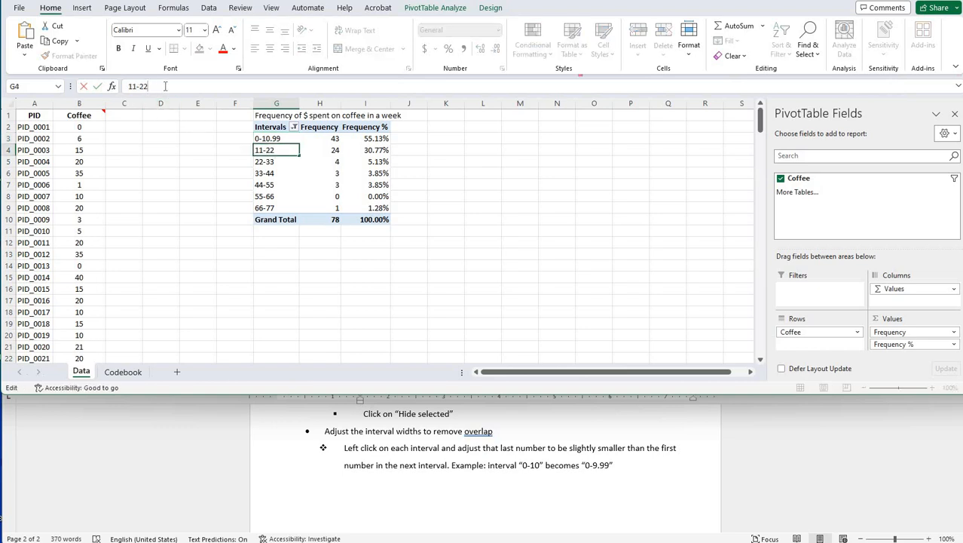
key(BackSpace)
text(1.99)
click(270, 162)
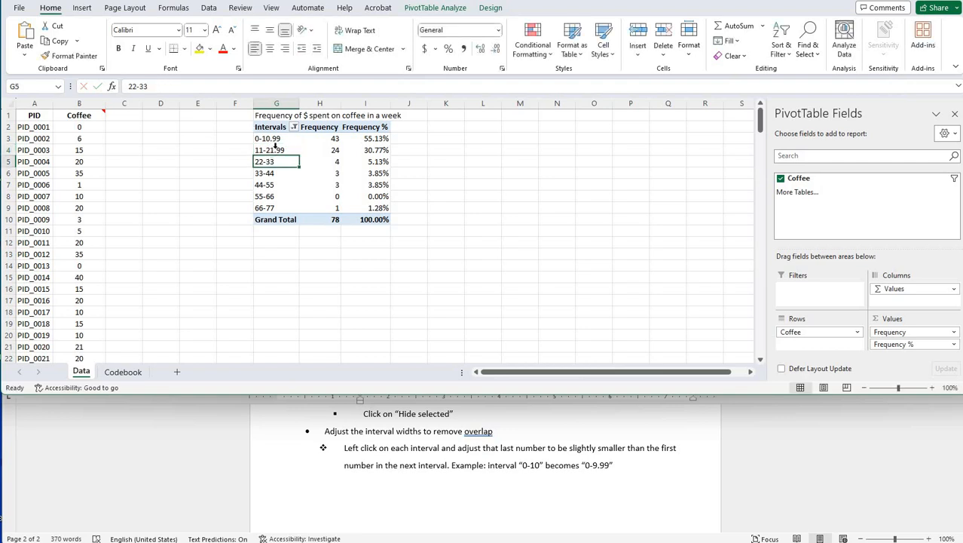
click(276, 150)
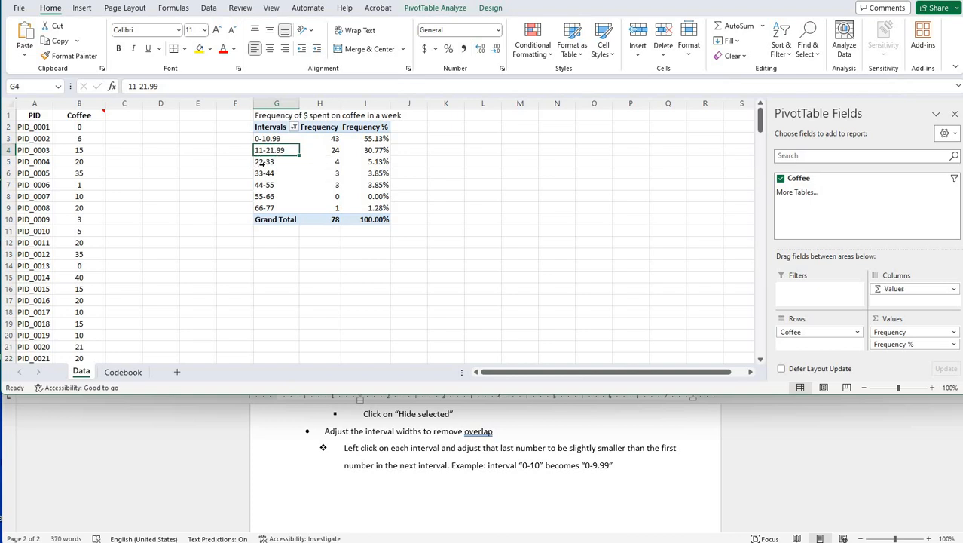
click(263, 163)
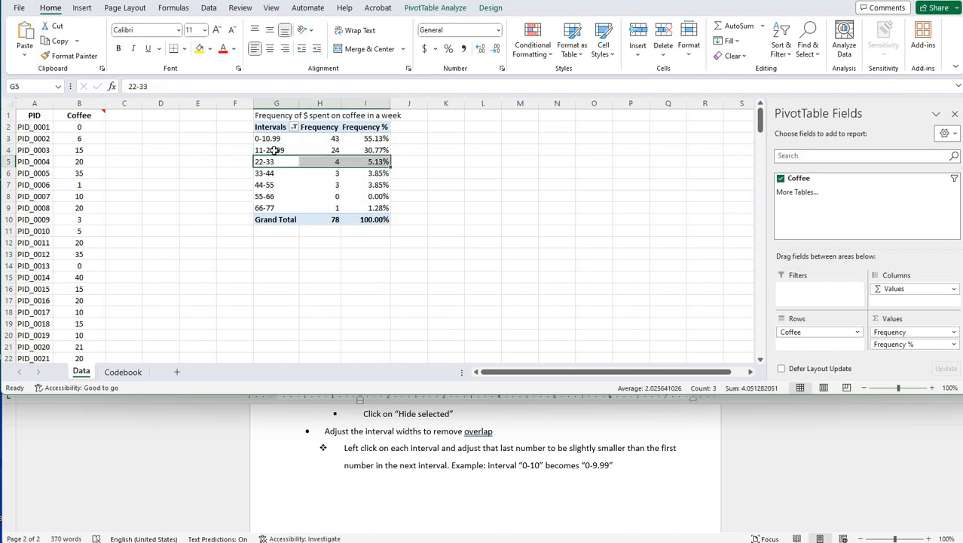
click(275, 150)
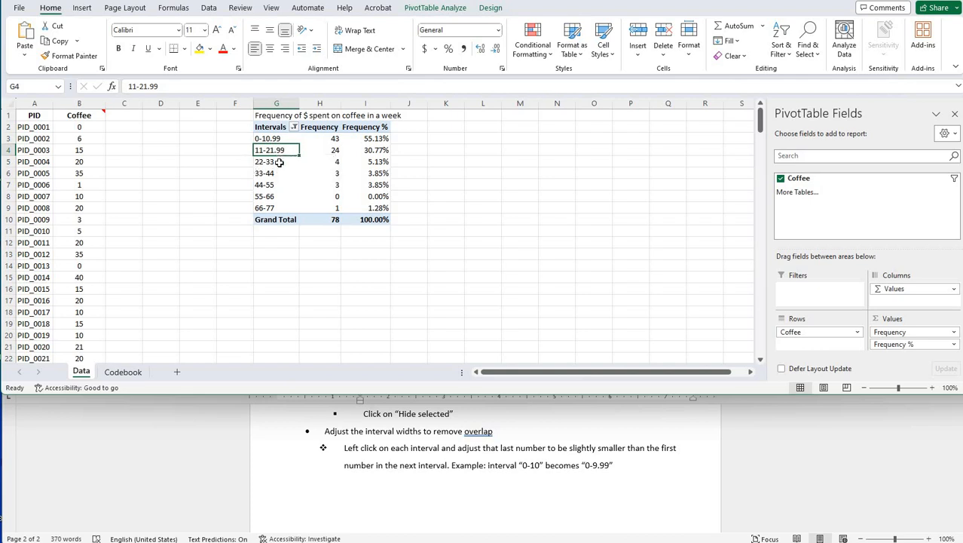
- Relabel the intervals in cells G5 and G6 as 22-32.99 and 33-43.99
click(275, 161)
click(165, 88)
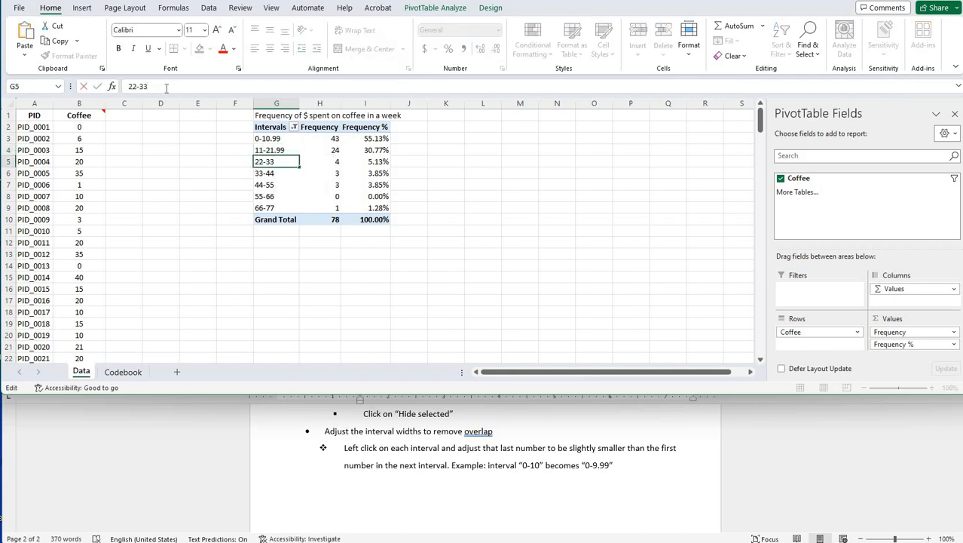
key(BackSpace)
text(2.99)
click(270, 172)
click(174, 87)
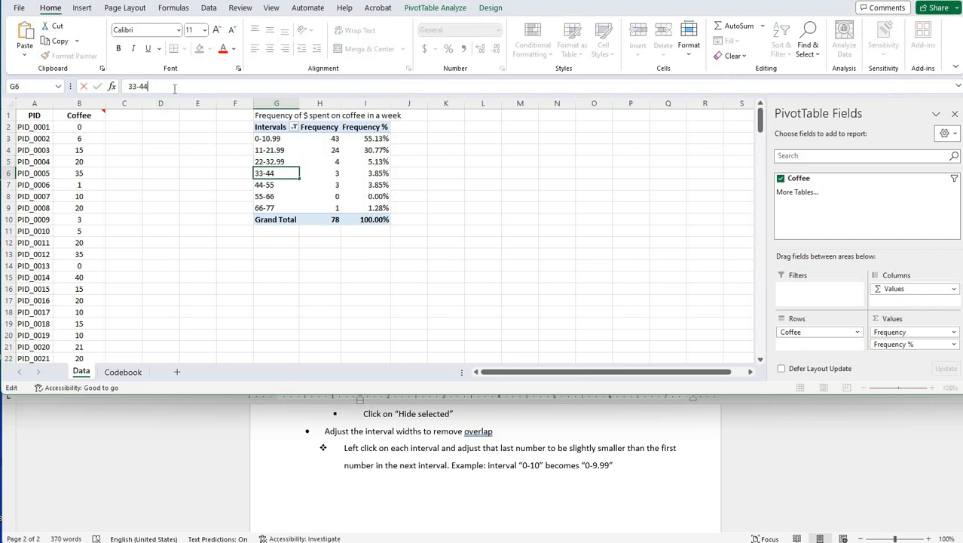
key(BackSpace)
text(3.99)
- Relabel the intervals in cells G7 and G8 as 44-54.99 and 55-65.99
click(273, 186)
click(158, 89)
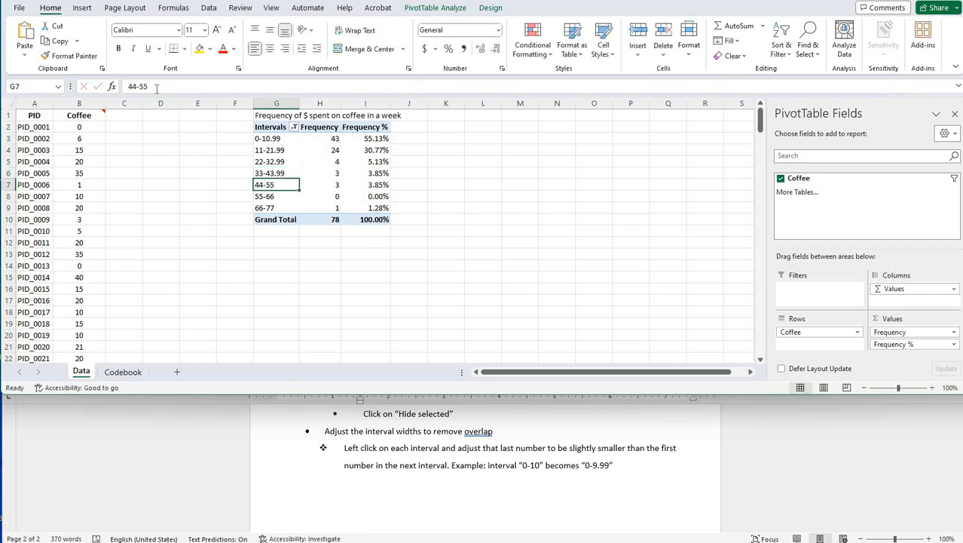
key(BackSpace)
text(4)
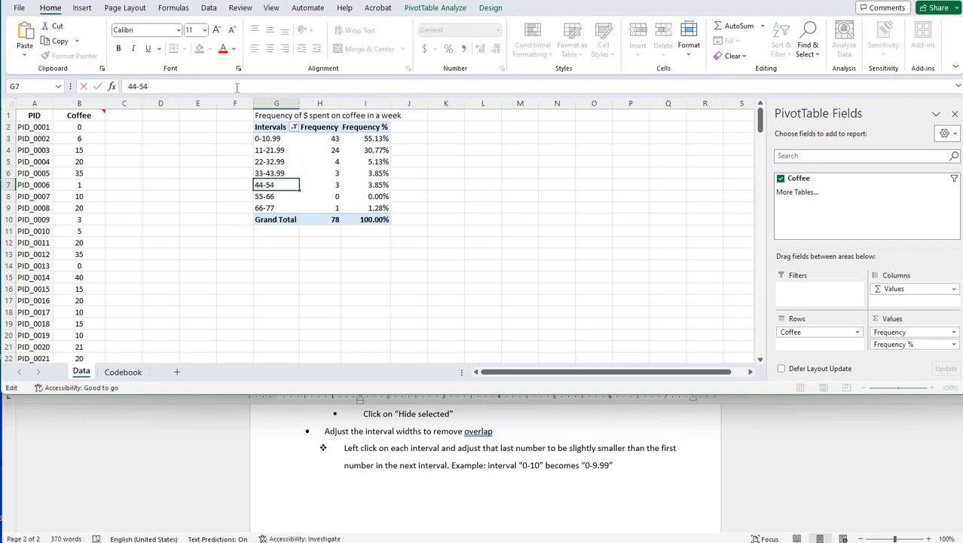
text(.99)
click(274, 196)
click(193, 87)
key(BackSpace)
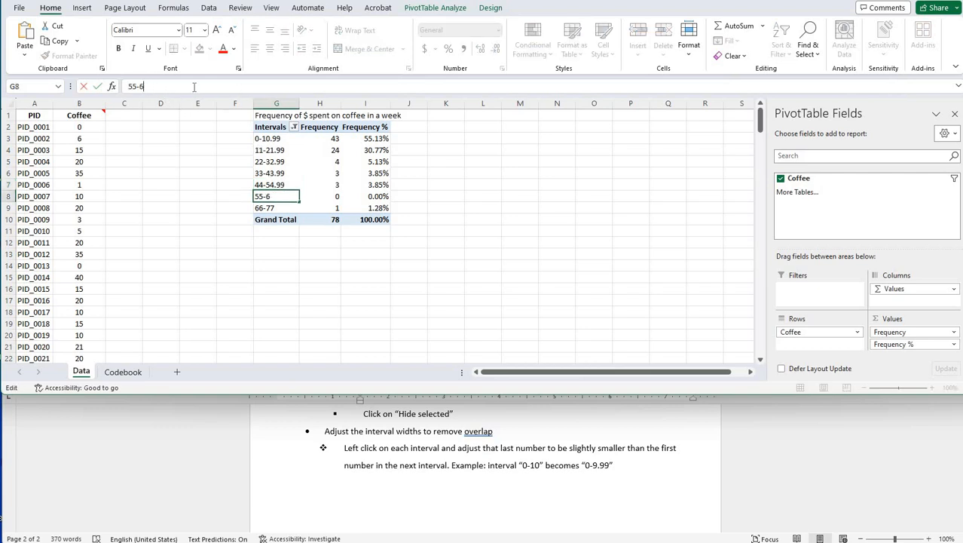
text(5.99)
- Relabel the last interval in cell G9 as 66-76.99 and leave the PivotTable by selecting an empty cell beside it
click(280, 209)
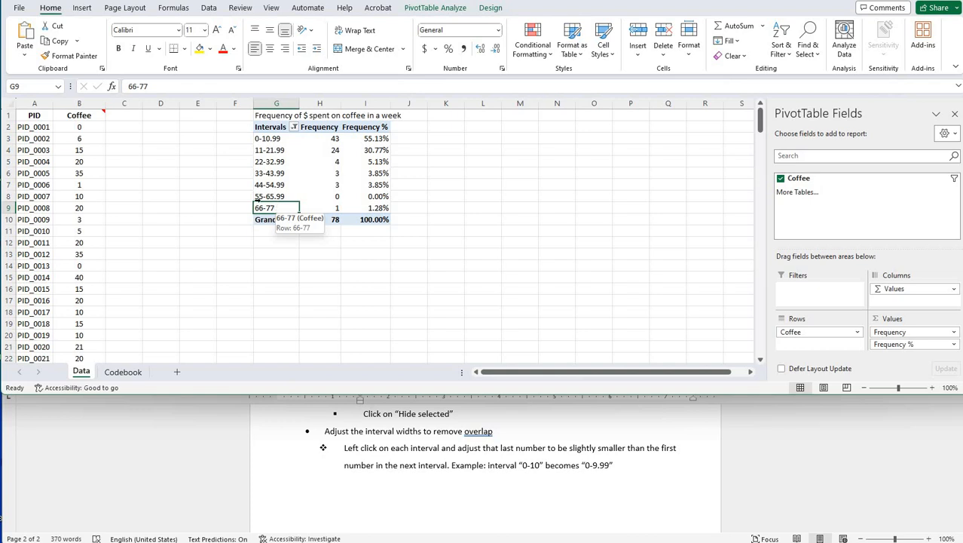
click(289, 87)
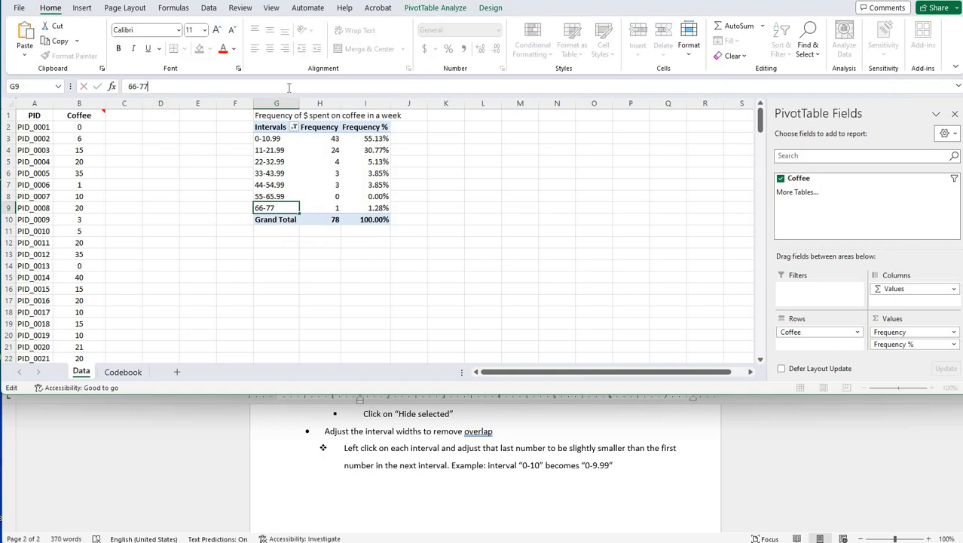
key(BackSpace)
text(6.99)
click(266, 150)
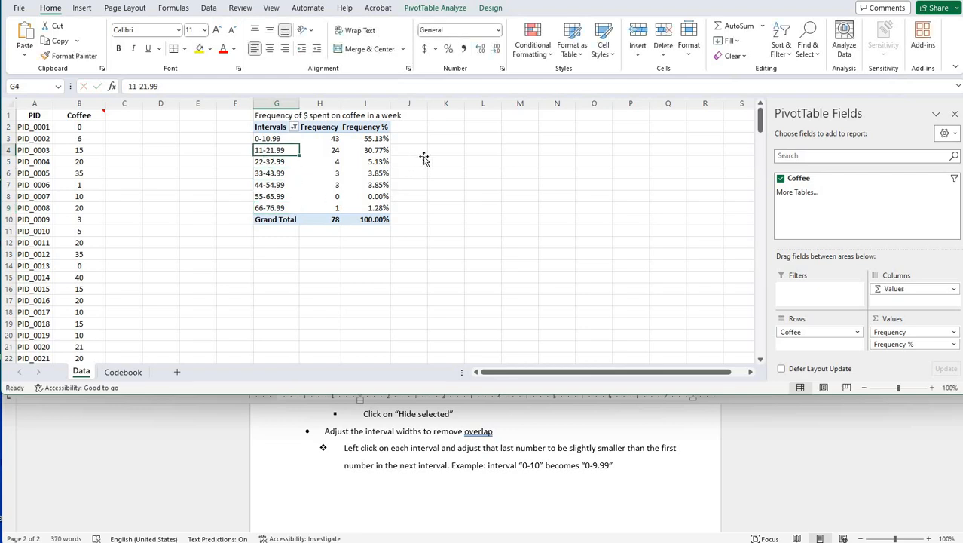
click(420, 153)
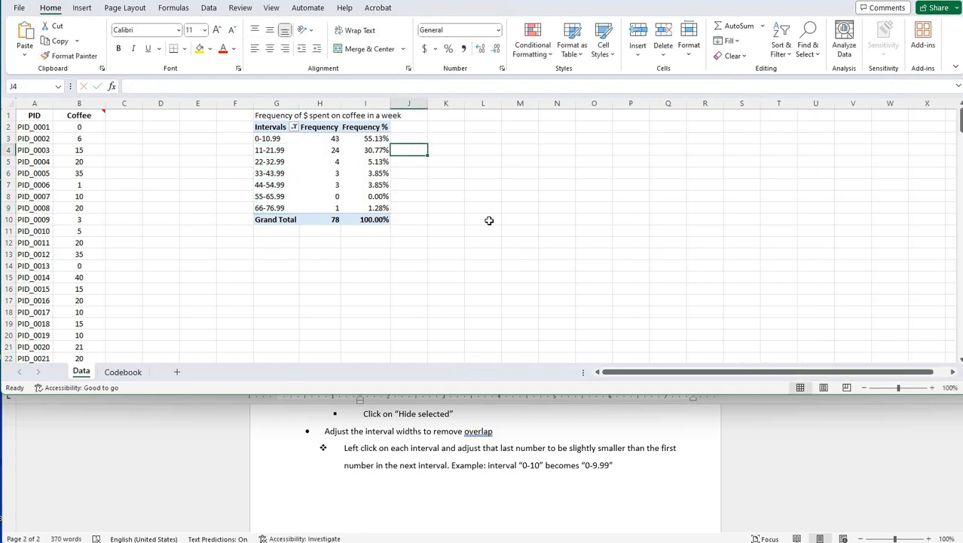